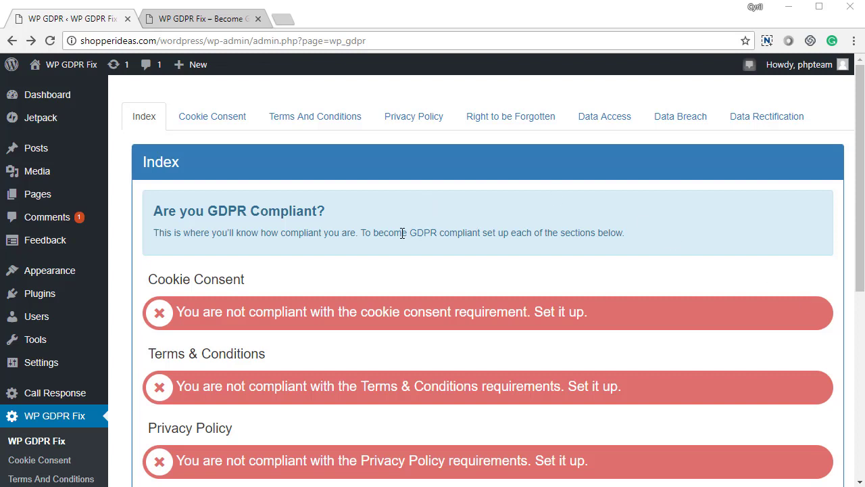
- Scroll through the Index compliance checklist to review each section's status
{"action": "scroll", "coordinate": [272, 364], "scroll_direction": "down", "scroll_amount": 3}
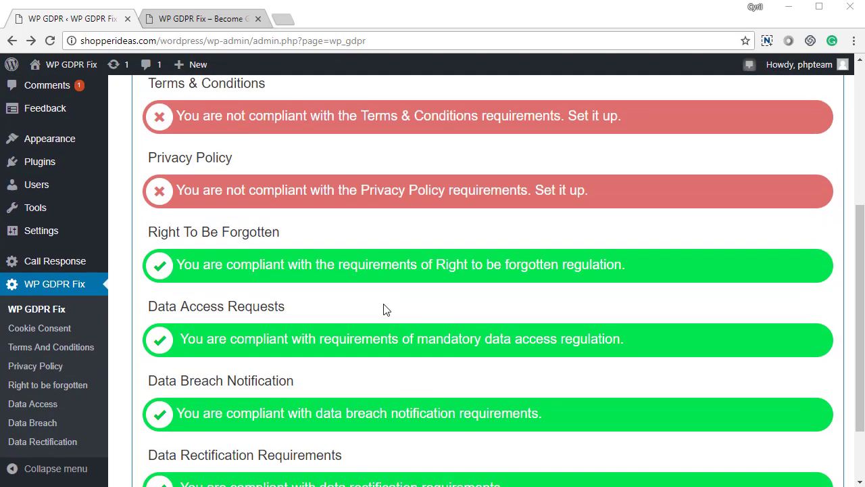
{"action": "scroll", "coordinate": [383, 310], "scroll_direction": "down", "scroll_amount": 2}
{"action": "scroll", "coordinate": [384, 309], "scroll_direction": "up", "scroll_amount": 5}
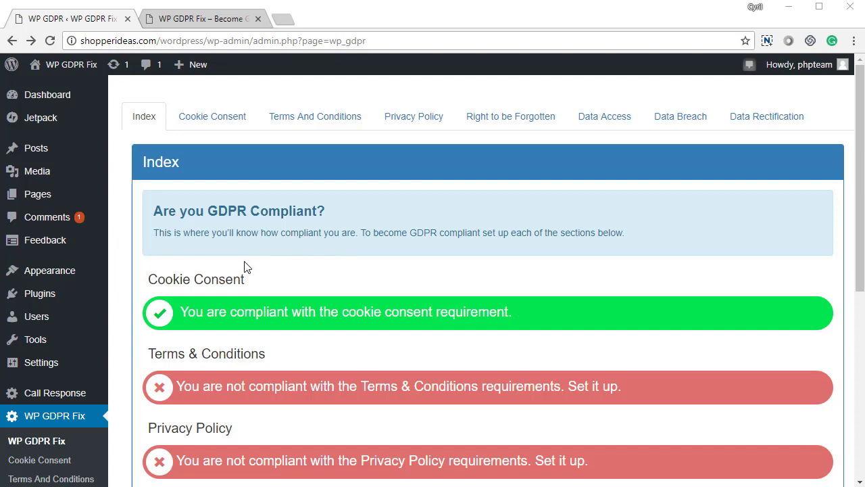
{"action": "scroll", "coordinate": [256, 259], "scroll_direction": "down", "scroll_amount": 3}
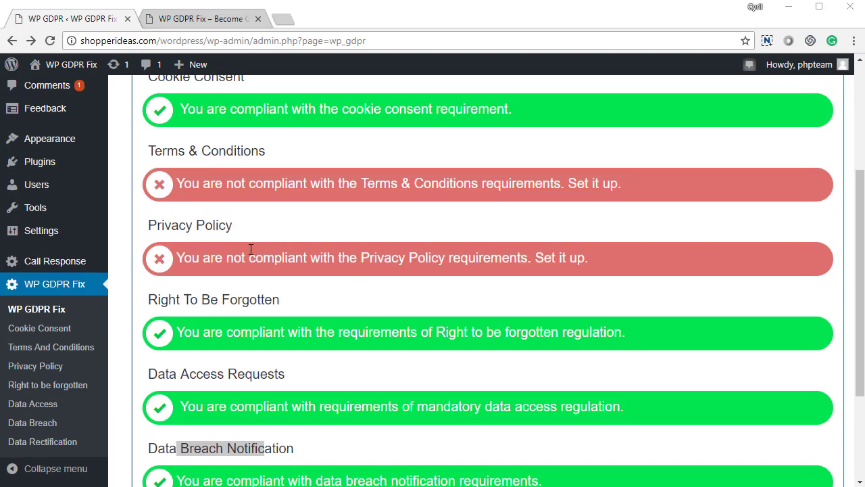
{"action": "scroll", "coordinate": [257, 228], "scroll_direction": "down", "scroll_amount": 2}
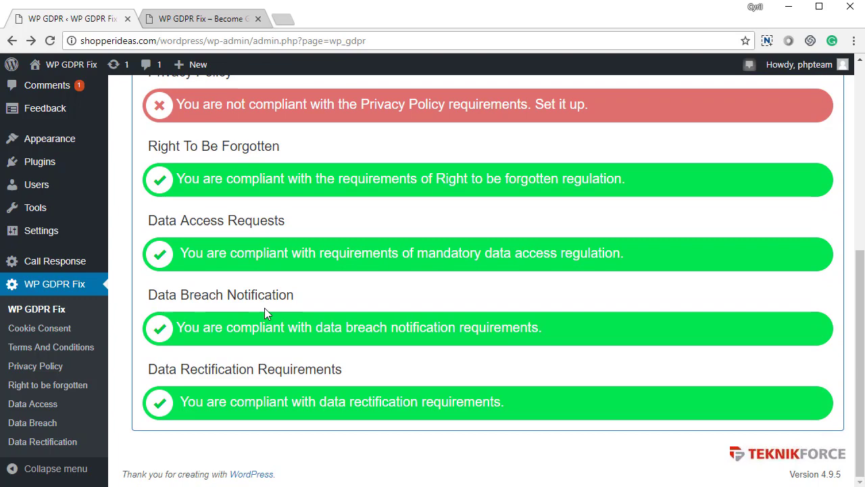
{"action": "scroll", "coordinate": [264, 308], "scroll_direction": "up", "scroll_amount": 2}
{"action": "scroll", "coordinate": [313, 257], "scroll_direction": "up", "scroll_amount": 1}
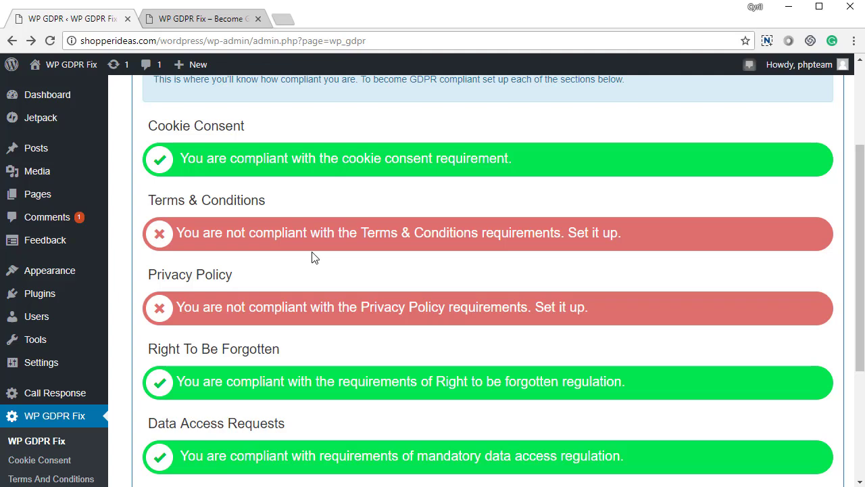
{"action": "scroll", "coordinate": [313, 257], "scroll_direction": "up", "scroll_amount": 1}
{"action": "scroll", "coordinate": [248, 203], "scroll_direction": "down", "scroll_amount": 4}
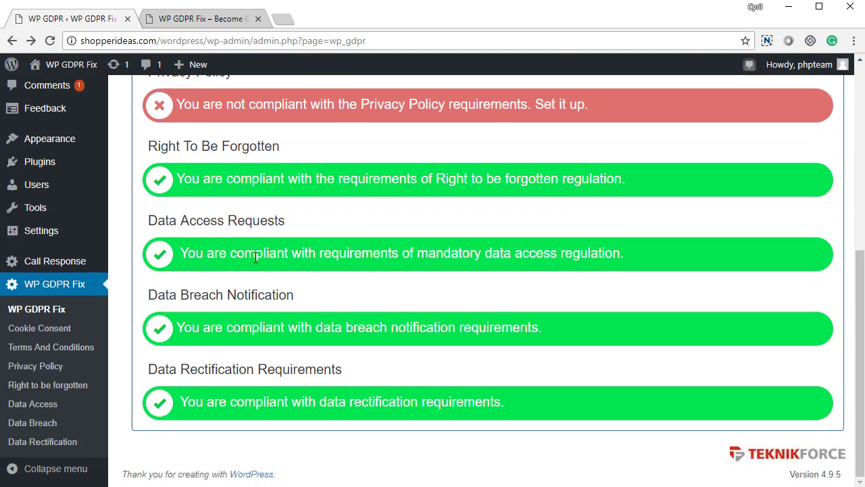
{"action": "scroll", "coordinate": [365, 327], "scroll_direction": "up", "scroll_amount": 3}
- Inspect the non-compliant Terms & Conditions and Privacy Policy entries on the checklist
{"action": "left_click_drag", "start_coordinate": [246, 232], "coordinate": [561, 245]}
{"action": "left_click_drag", "start_coordinate": [177, 202], "coordinate": [265, 202]}
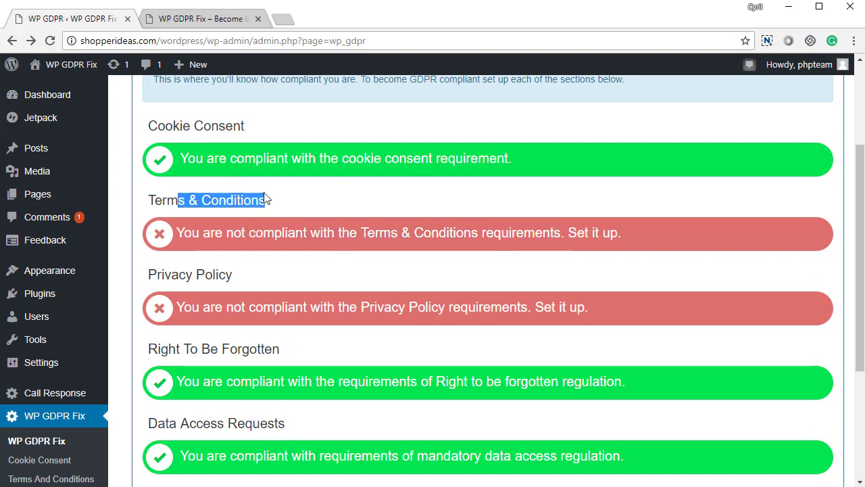
{"action": "left_click", "coordinate": [242, 261]}
{"action": "left_click_drag", "start_coordinate": [213, 275], "coordinate": [276, 291]}
{"action": "left_click", "coordinate": [276, 291]}
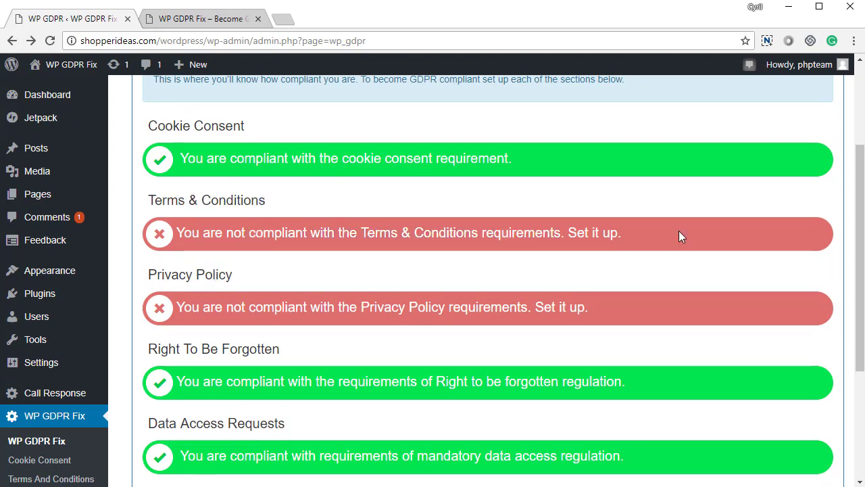
{"action": "left_click", "coordinate": [602, 242]}
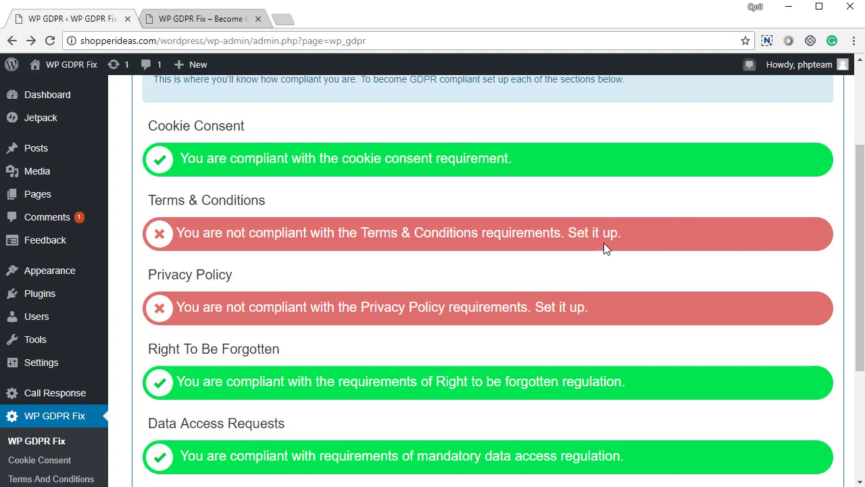
{"action": "scroll", "coordinate": [293, 187], "scroll_direction": "down", "scroll_amount": 3}
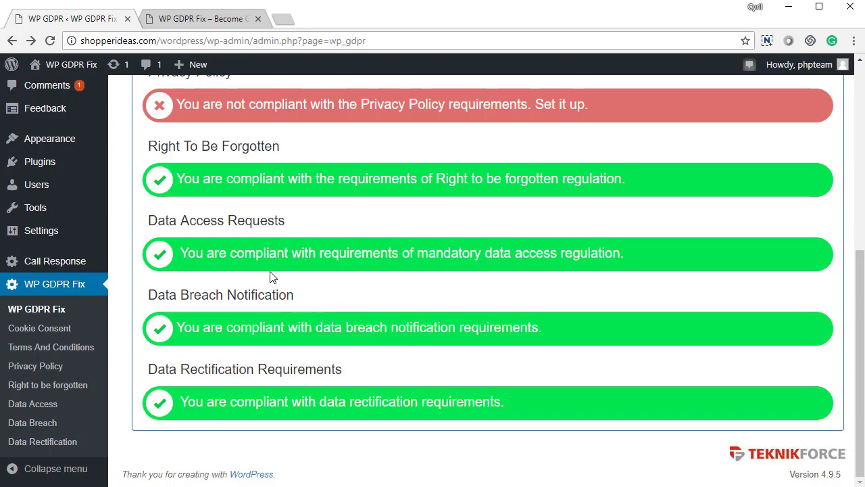
{"action": "scroll", "coordinate": [270, 278], "scroll_direction": "up", "scroll_amount": 1}
{"action": "scroll", "coordinate": [270, 277], "scroll_direction": "up", "scroll_amount": 4}
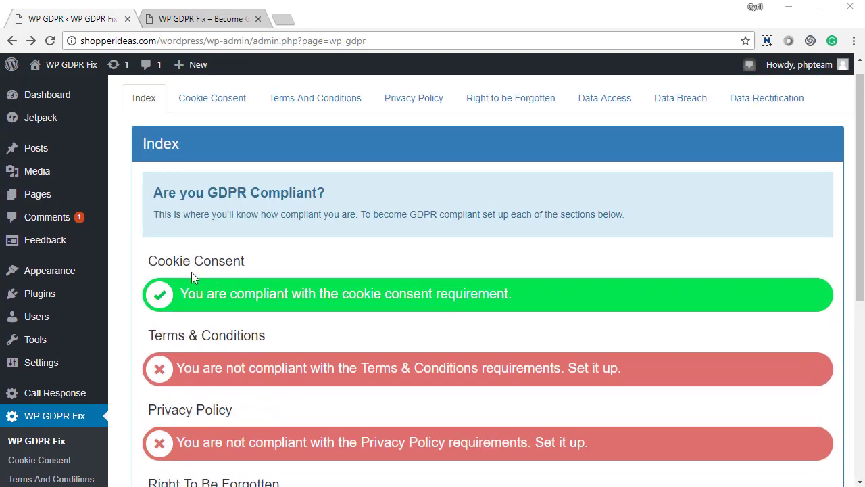
{"action": "left_click_drag", "start_coordinate": [174, 261], "coordinate": [251, 264]}
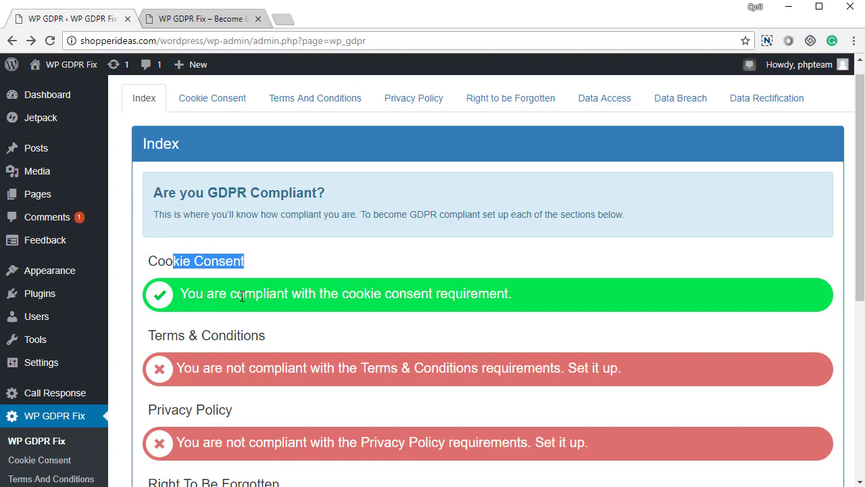
{"action": "left_click_drag", "start_coordinate": [188, 291], "coordinate": [307, 295]}
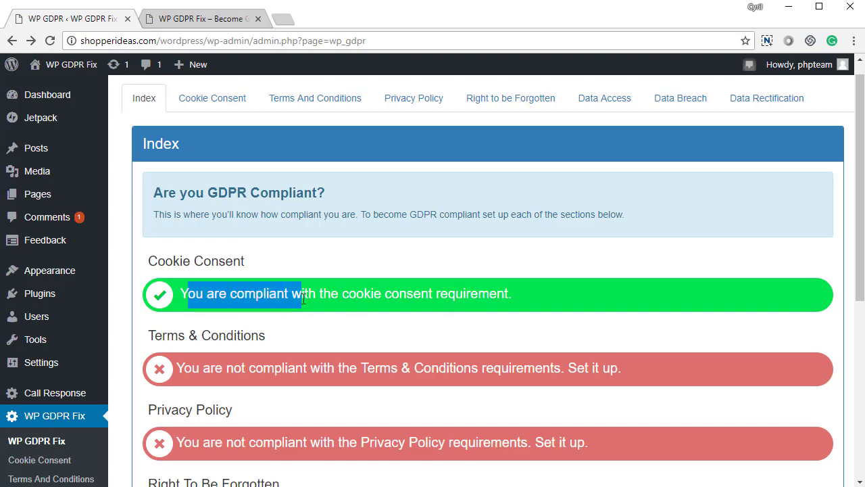
{"action": "left_click", "coordinate": [307, 295]}
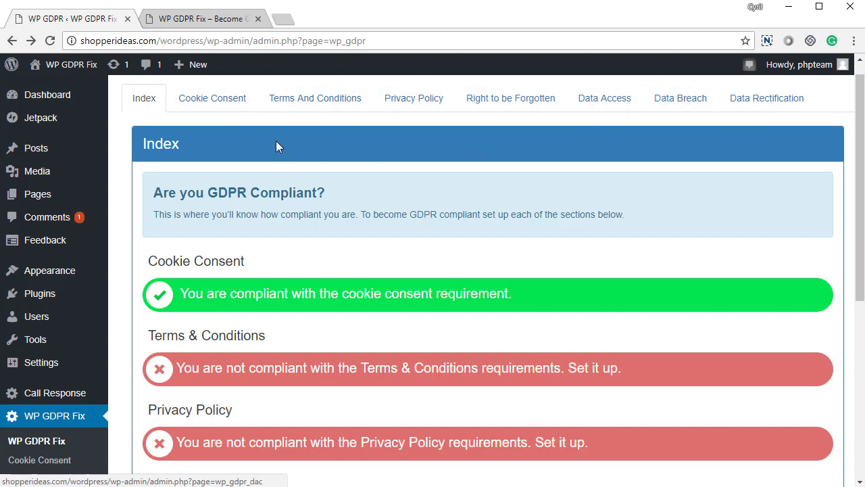
- Open Cookie Consent, review the notice text, and leave page display at Don't Display
{"action": "left_click", "coordinate": [227, 100]}
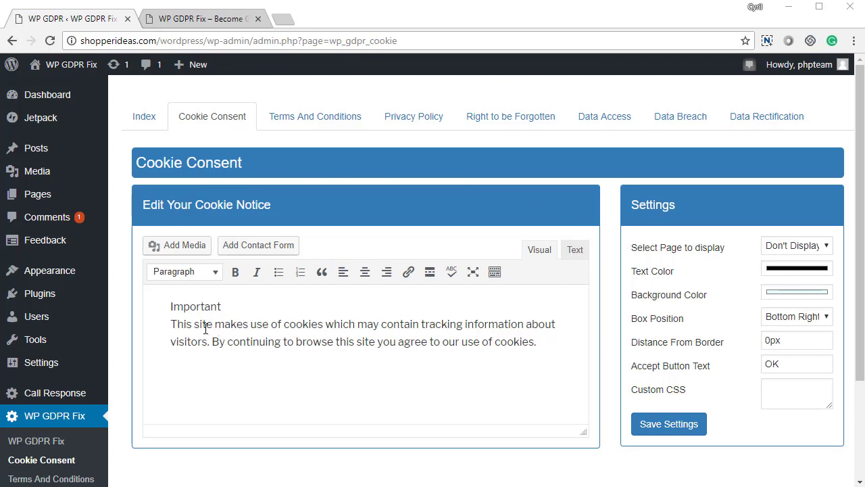
{"action": "left_click_drag", "start_coordinate": [183, 324], "coordinate": [550, 361]}
{"action": "left_click", "coordinate": [558, 357]}
{"action": "left_click", "coordinate": [293, 338]}
{"action": "left_click", "coordinate": [816, 252]}
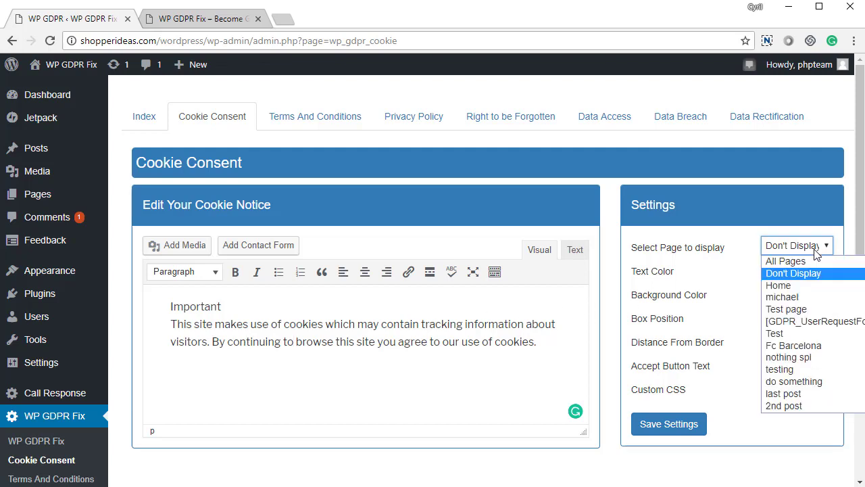
{"action": "left_click", "coordinate": [816, 251]}
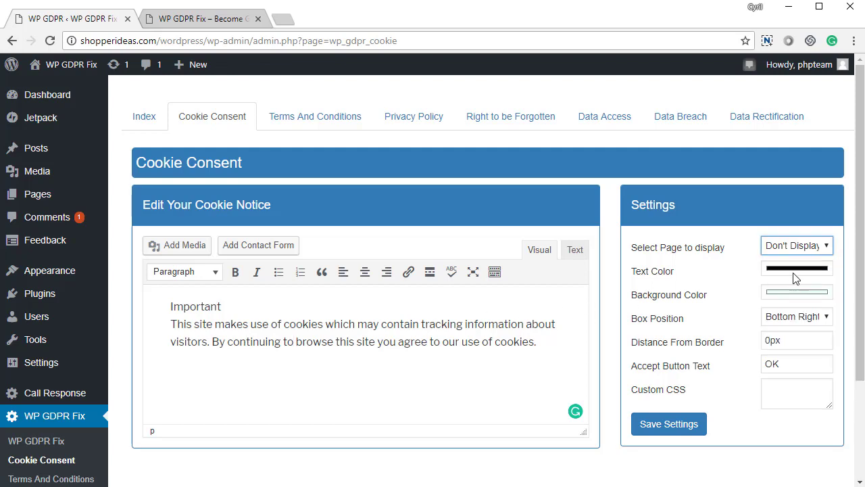
- Review the notice colours, Bottom Right position, 0px border distance, OK button text and CSS without changes
{"action": "left_click", "coordinate": [795, 278]}
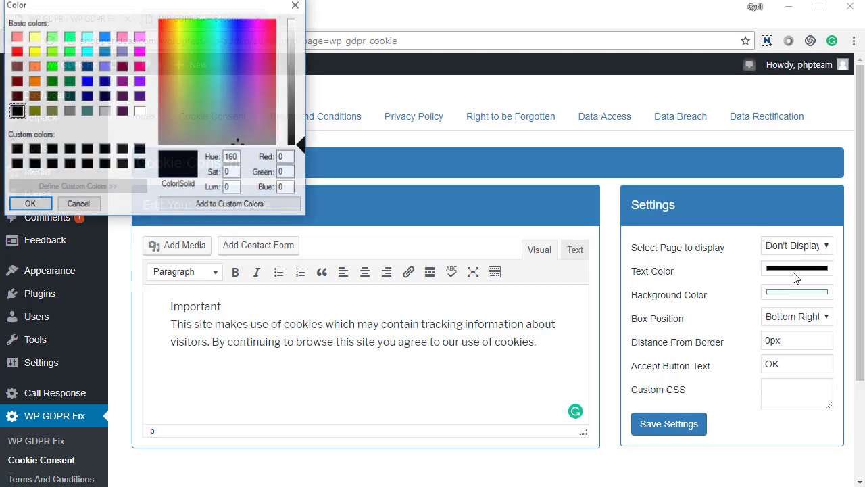
{"action": "left_click_drag", "start_coordinate": [233, 18], "coordinate": [514, 137]}
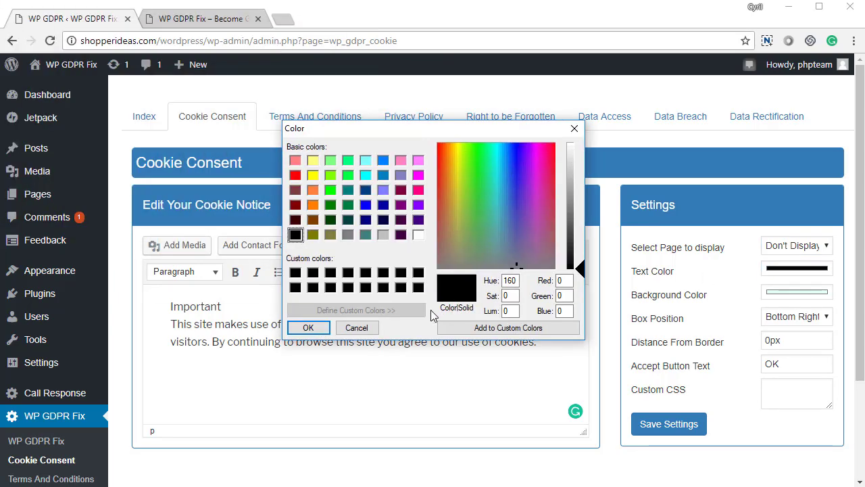
{"action": "left_click", "coordinate": [370, 329]}
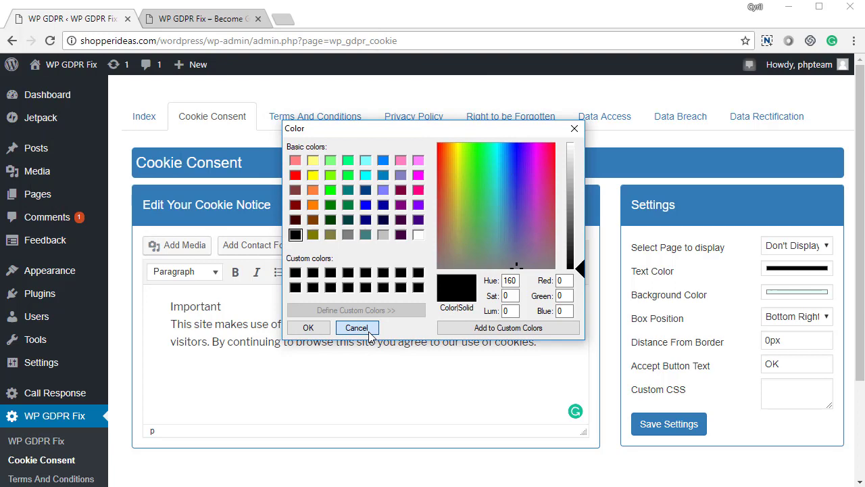
{"action": "left_click", "coordinate": [774, 296]}
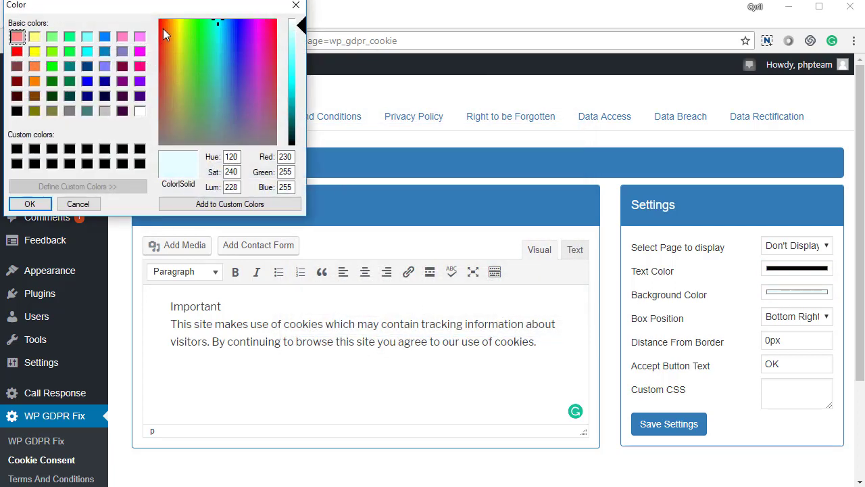
{"action": "left_click_drag", "start_coordinate": [178, 7], "coordinate": [477, 195]}
{"action": "left_click", "coordinate": [386, 393]}
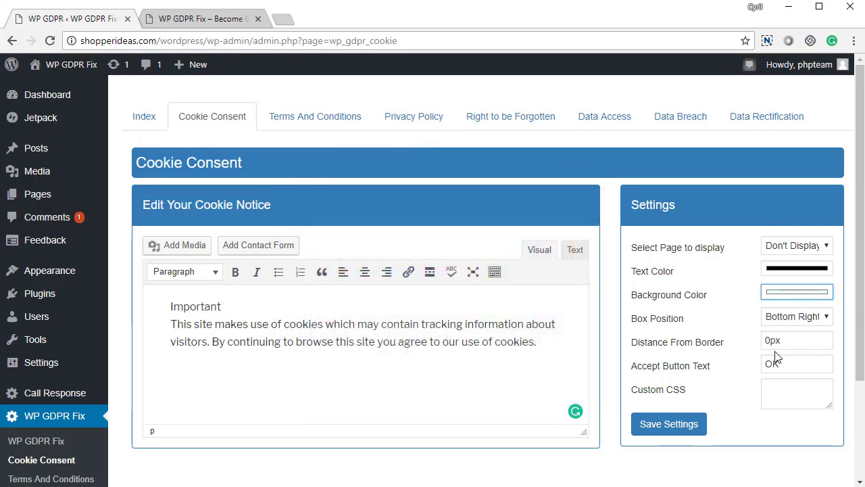
{"action": "left_click", "coordinate": [820, 322]}
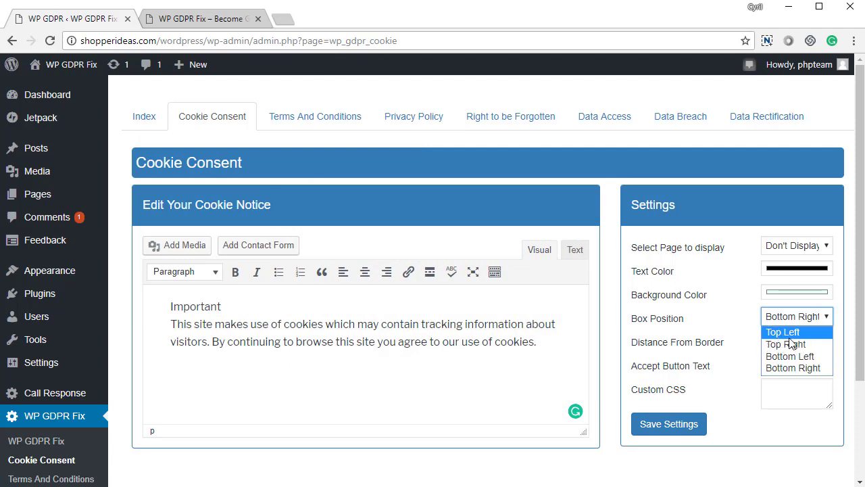
{"action": "left_click", "coordinate": [730, 371]}
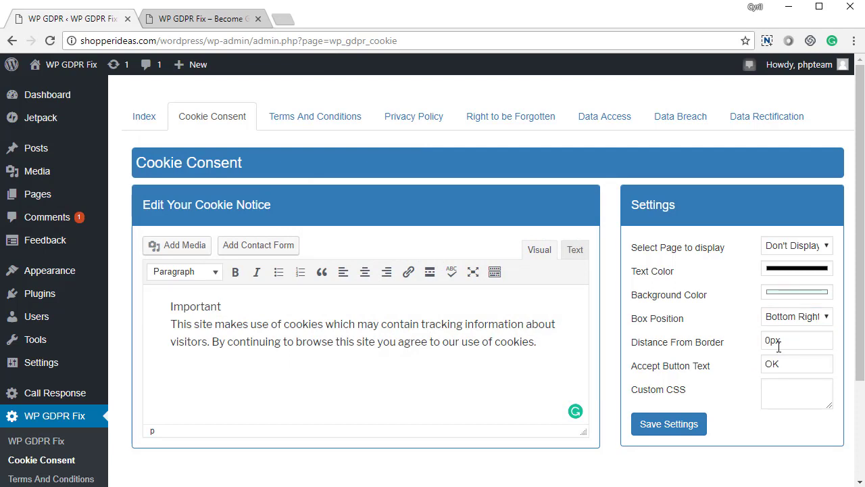
{"action": "left_click", "coordinate": [783, 342]}
{"action": "left_click_drag", "start_coordinate": [783, 343], "coordinate": [744, 346]}
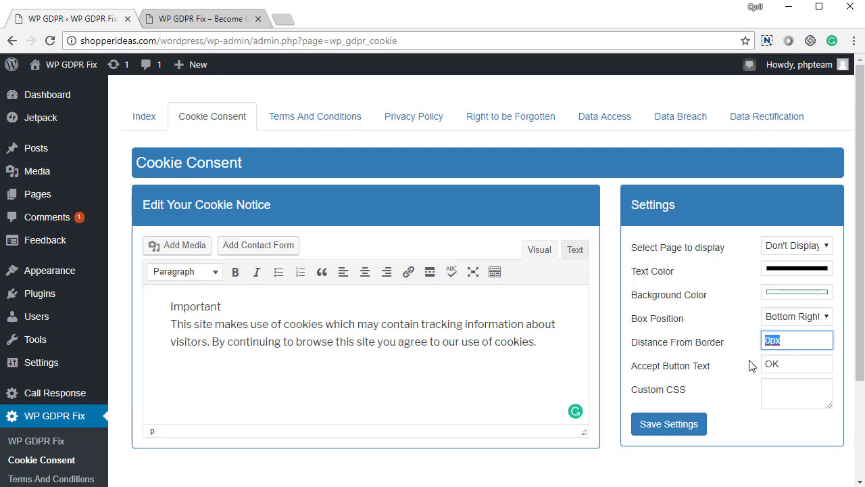
{"action": "left_click_drag", "start_coordinate": [784, 369], "coordinate": [734, 381]}
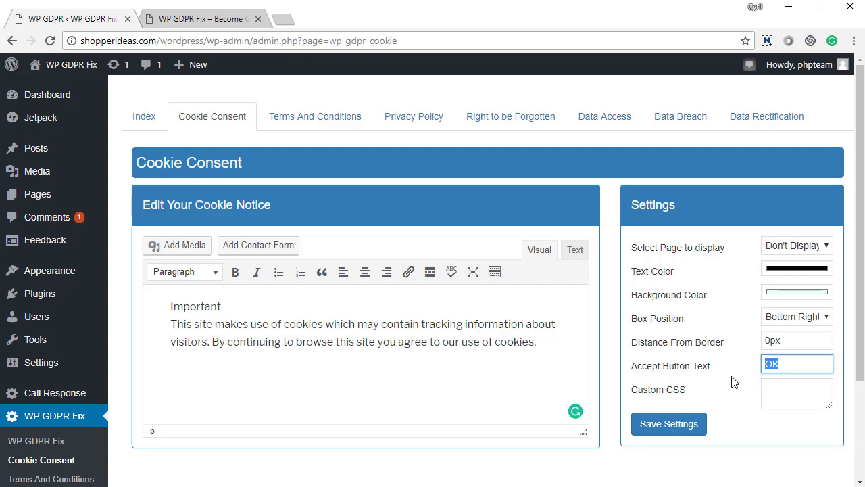
{"action": "left_click", "coordinate": [787, 383]}
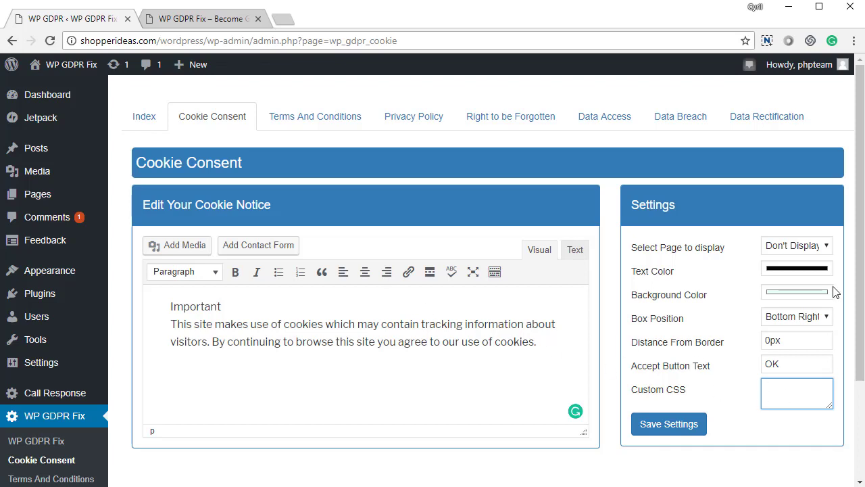
- Set the cookie notice to display on All Pages and save the settings
{"action": "left_click", "coordinate": [816, 248]}
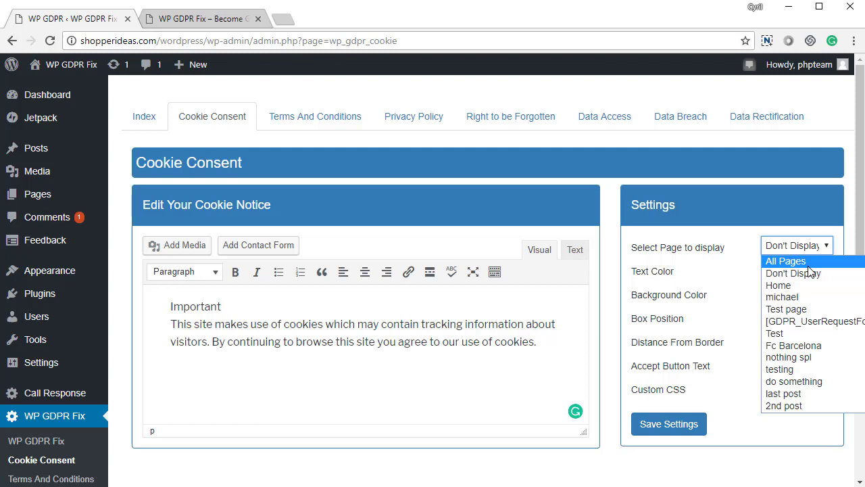
{"action": "left_click", "coordinate": [808, 265]}
{"action": "left_click", "coordinate": [690, 433]}
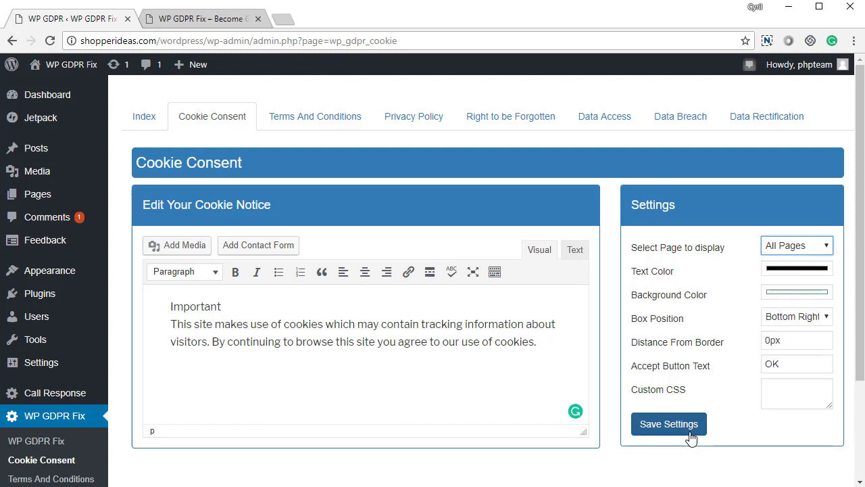
{"action": "left_click", "coordinate": [691, 434]}
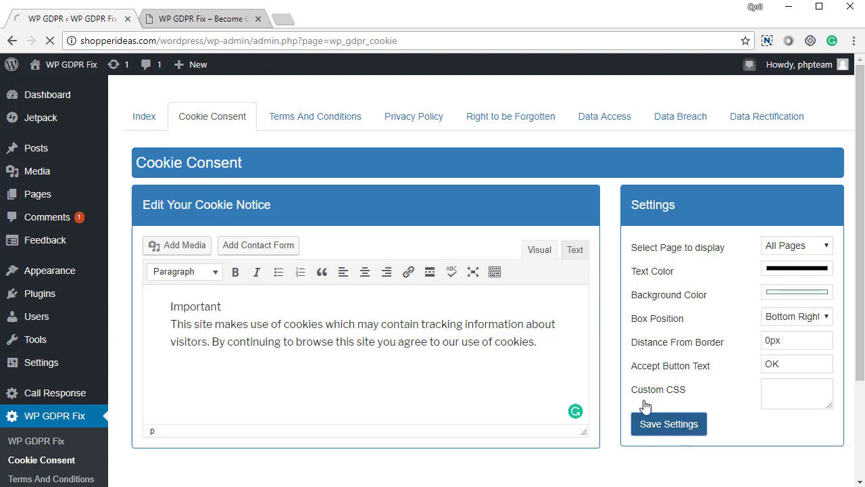
- Reload the site home page, check the cookie banner text, and accept it with OK
{"action": "key", "text": "ctrl+Tab"}
{"action": "scroll", "coordinate": [445, 228], "scroll_direction": "down", "scroll_amount": 5}
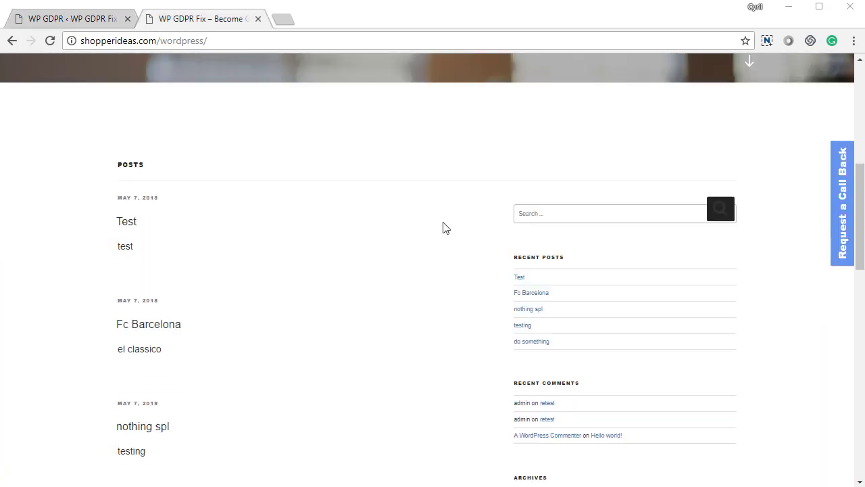
{"action": "scroll", "coordinate": [443, 223], "scroll_direction": "up", "scroll_amount": 5}
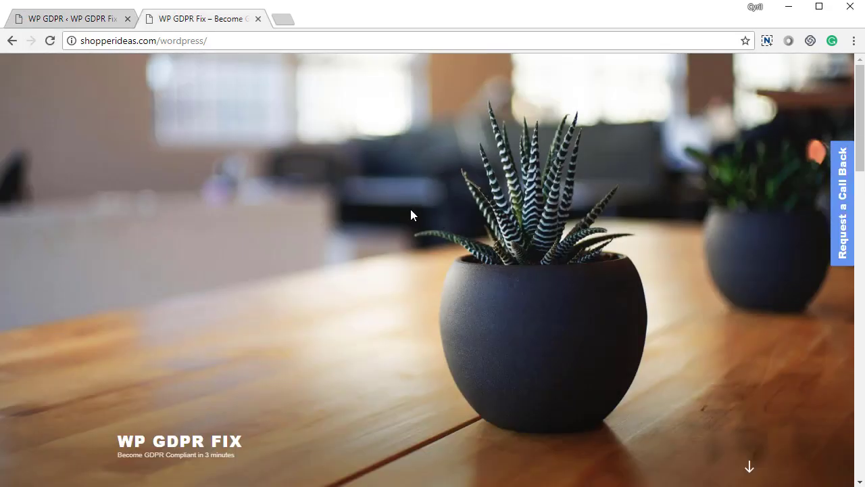
{"action": "key", "text": "F5"}
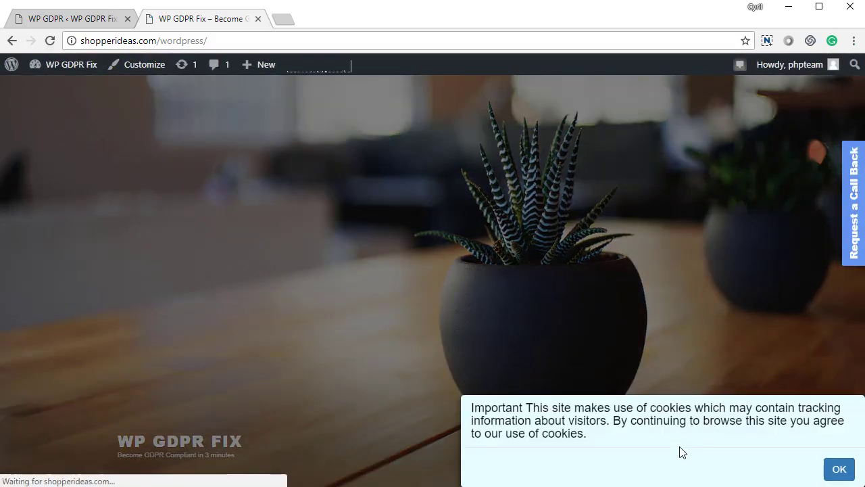
{"action": "left_click_drag", "start_coordinate": [517, 413], "coordinate": [599, 438]}
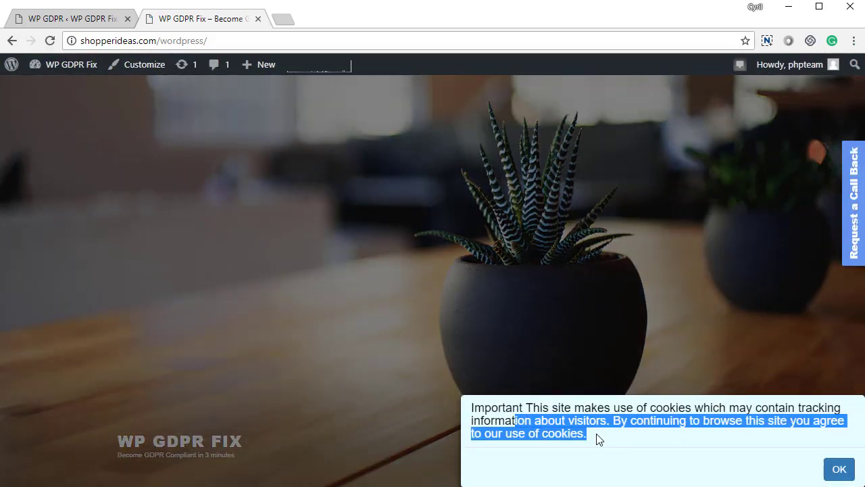
{"action": "left_click", "coordinate": [599, 438]}
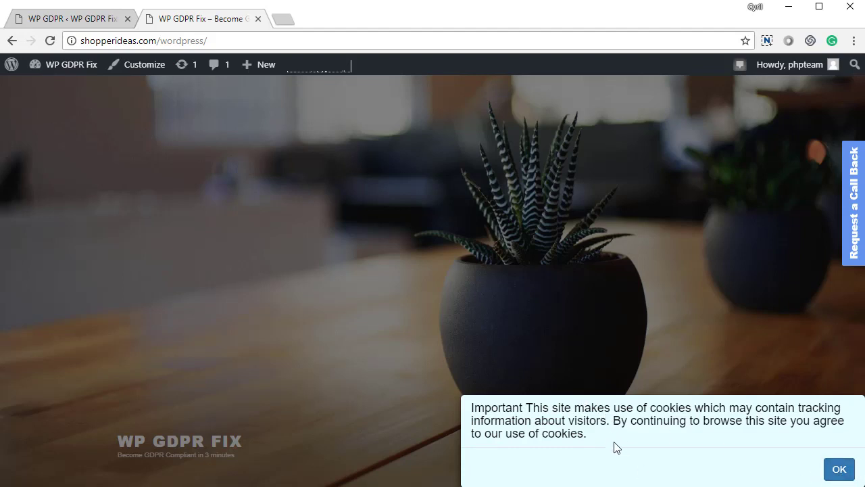
{"action": "left_click", "coordinate": [840, 472]}
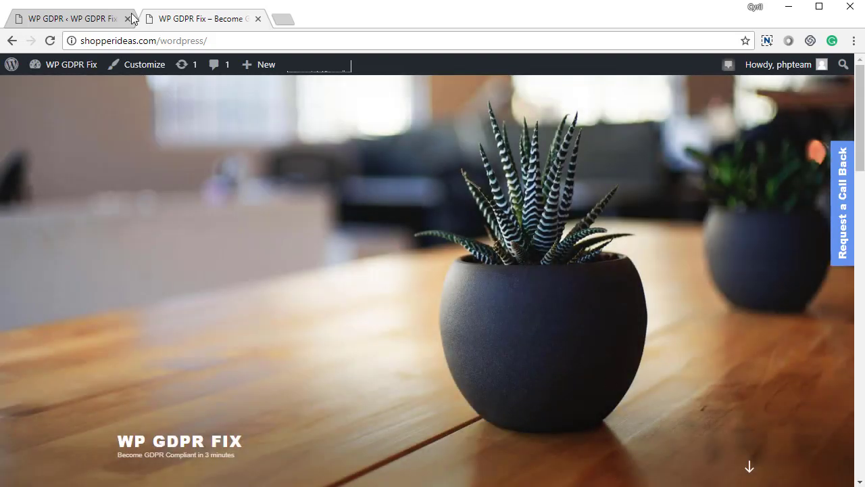
- Leave redirect-to-terms turned off for both signed-in and not-signed-in users
{"action": "left_click", "coordinate": [102, 19]}
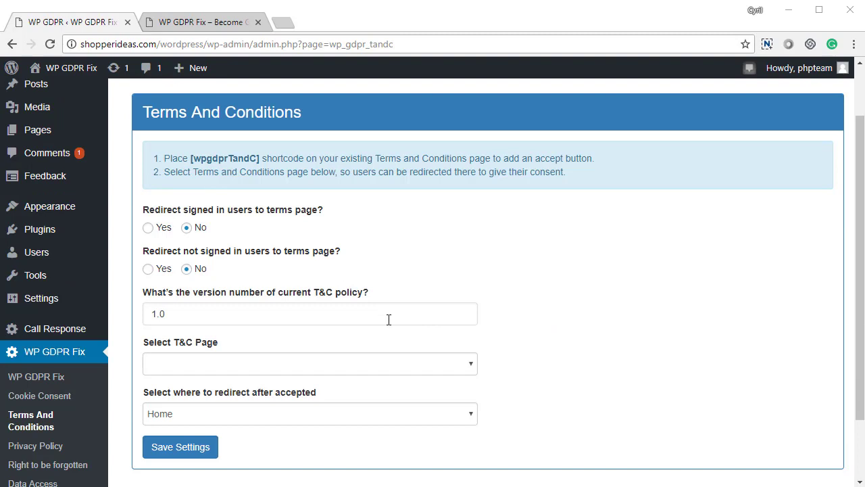
{"action": "mouse_move", "coordinate": [389, 320]}
{"action": "left_click_drag", "start_coordinate": [150, 211], "coordinate": [367, 206]}
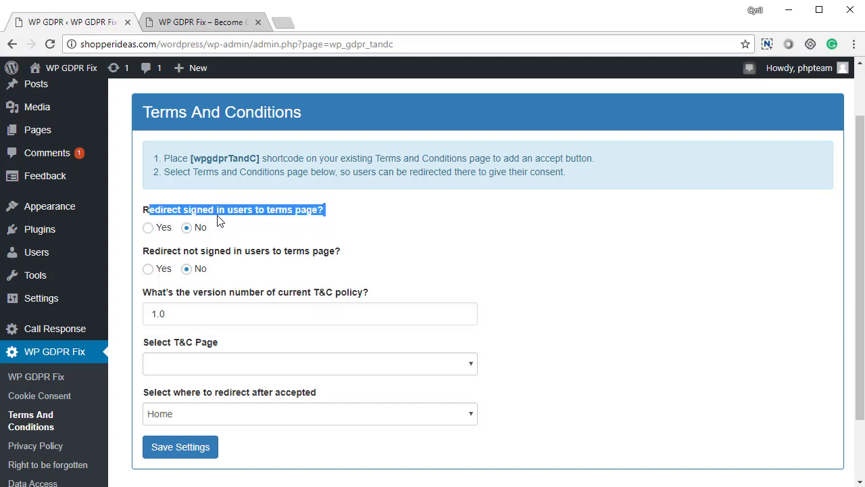
{"action": "left_click", "coordinate": [417, 229]}
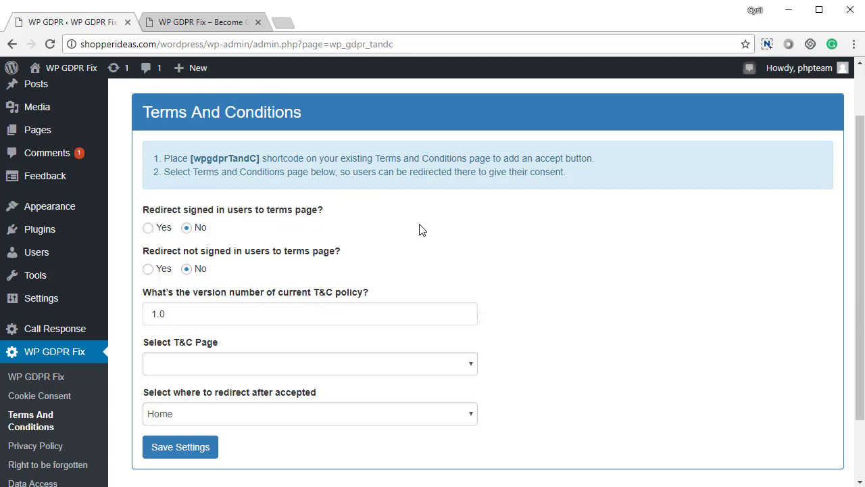
{"action": "left_click", "coordinate": [166, 233]}
{"action": "left_click", "coordinate": [188, 229]}
{"action": "left_click_drag", "start_coordinate": [206, 254], "coordinate": [315, 257]}
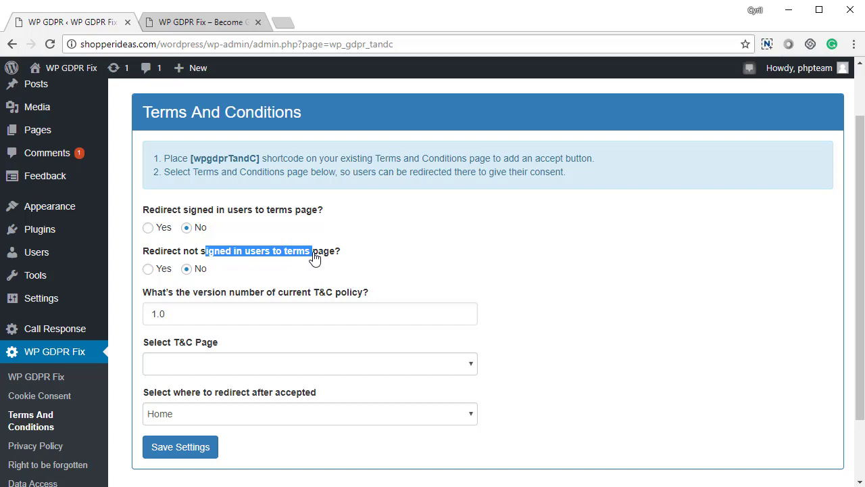
{"action": "left_click", "coordinate": [160, 270]}
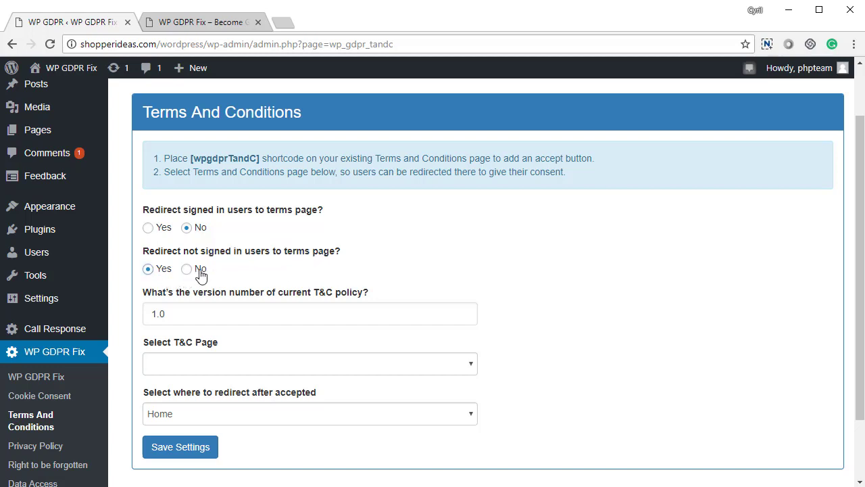
{"action": "left_click", "coordinate": [200, 270]}
- Change the Terms And Conditions version from 1.0 to 1.2
{"action": "left_click_drag", "start_coordinate": [162, 314], "coordinate": [115, 320]}
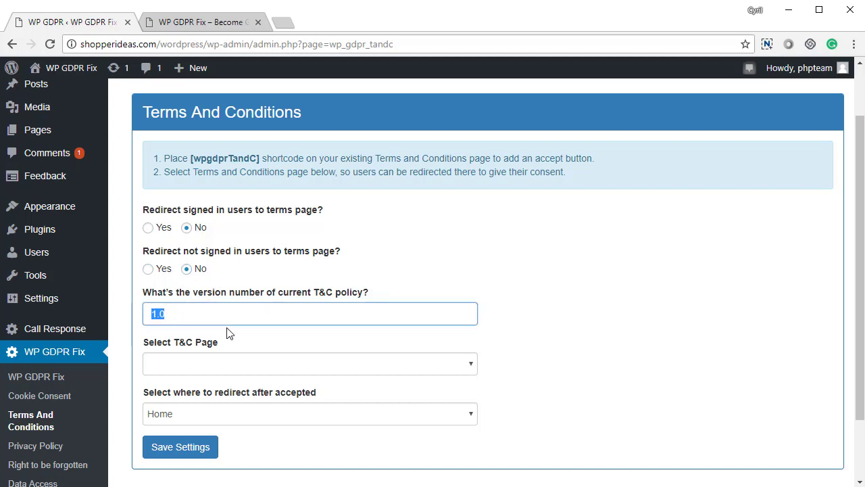
{"action": "left_click", "coordinate": [167, 315]}
{"action": "key", "text": "BackSpace"}
{"action": "type", "text": "2"}
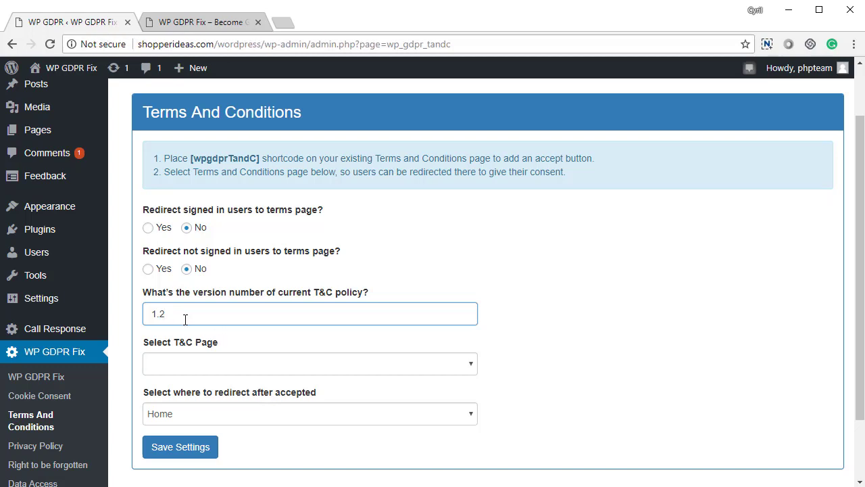
{"action": "double_click", "coordinate": [183, 315]}
{"action": "left_click", "coordinate": [576, 343]}
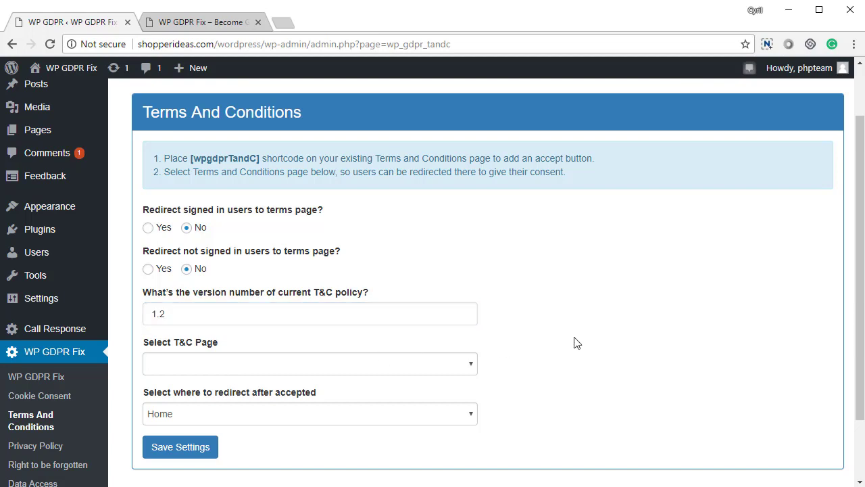
- Choose 'terms and conditions' as the T&C page, keep the Home redirect, and save
{"action": "left_click", "coordinate": [365, 366]}
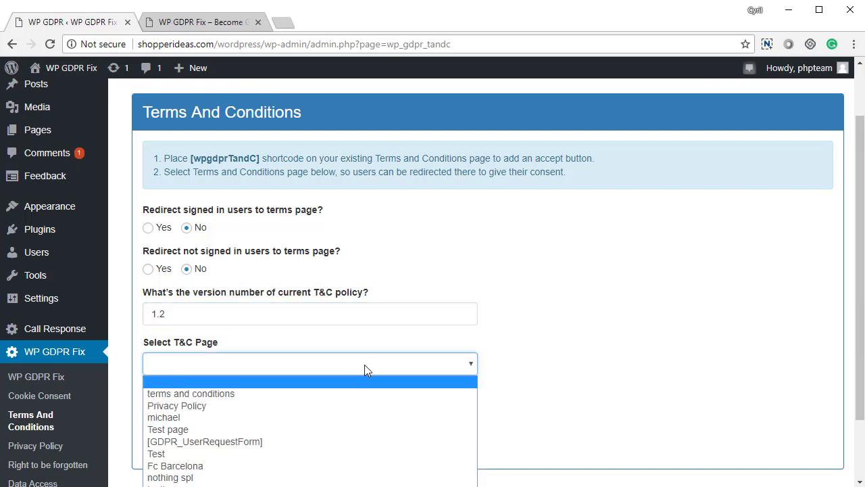
{"action": "left_click", "coordinate": [320, 394]}
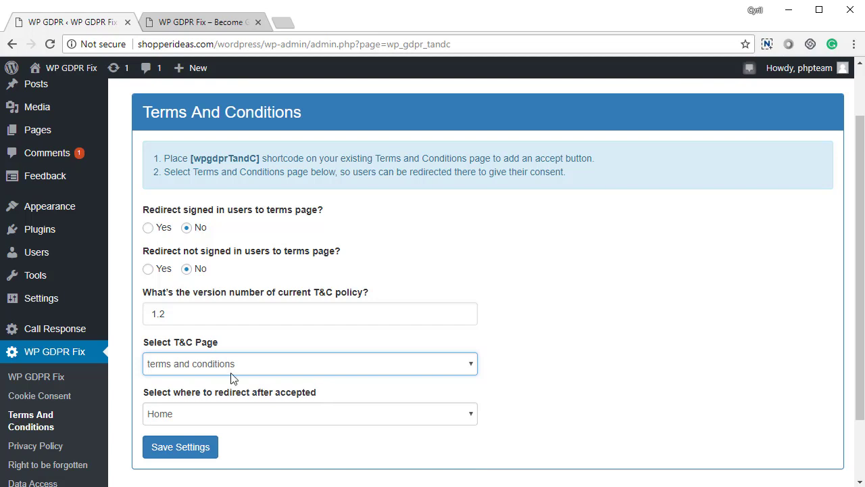
{"action": "left_click", "coordinate": [332, 369]}
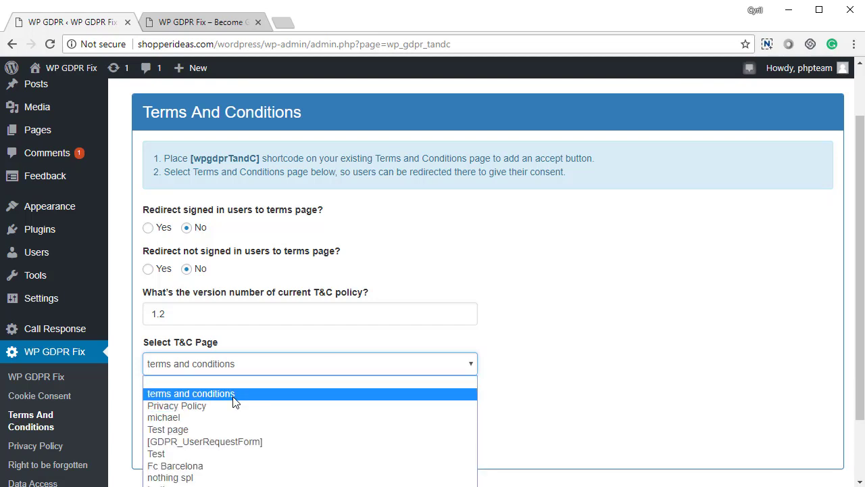
{"action": "left_click", "coordinate": [233, 397]}
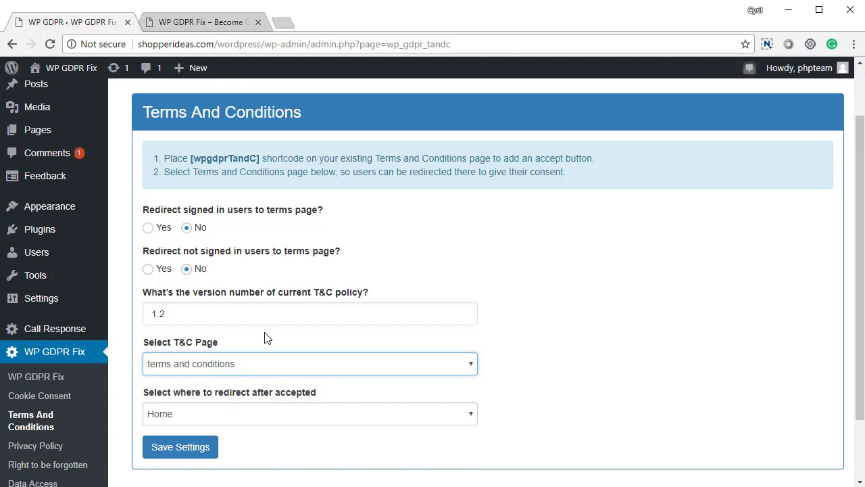
{"action": "mouse_move", "coordinate": [263, 324]}
{"action": "left_click", "coordinate": [282, 415]}
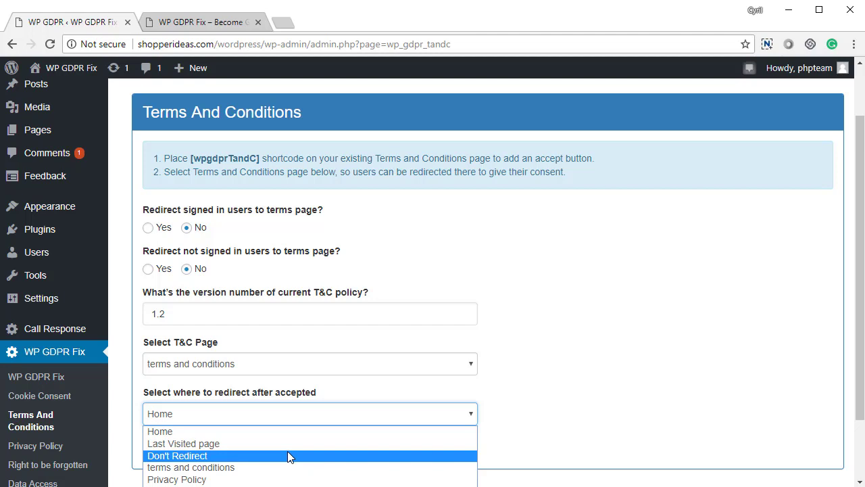
{"action": "left_click", "coordinate": [609, 329]}
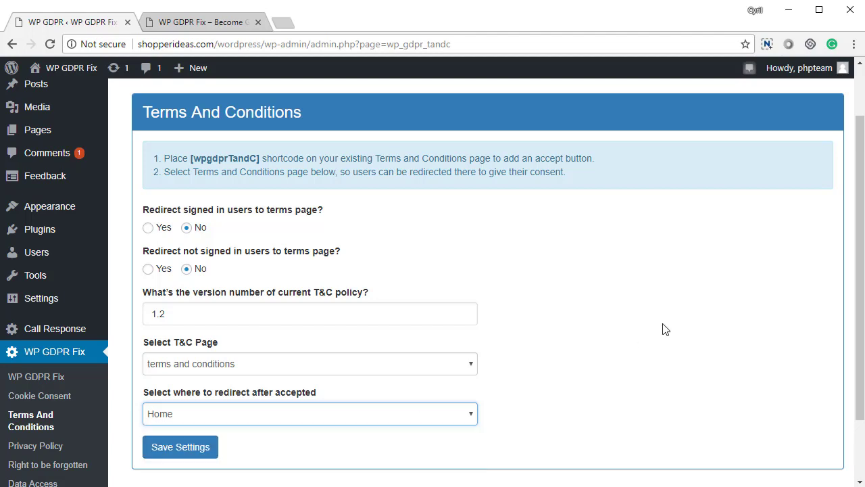
{"action": "left_click", "coordinate": [199, 457]}
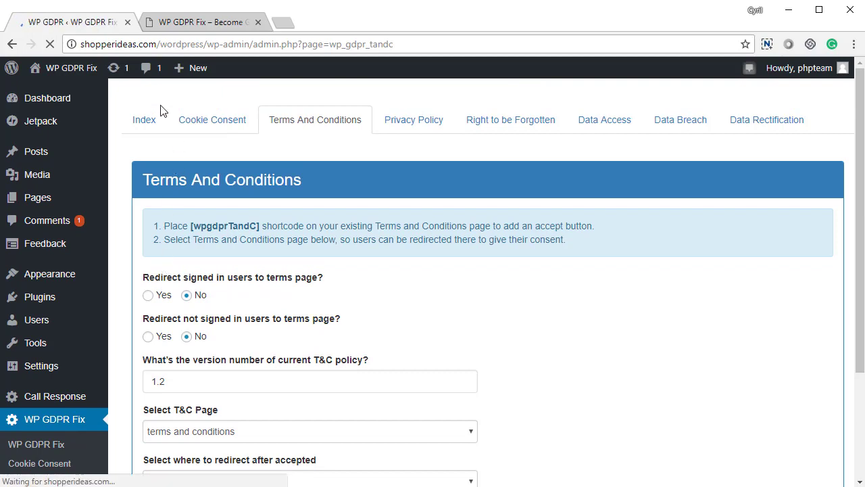
- Keep Privacy Policy version 1.0, the Privacy Policy page and Home redirect, and save
{"action": "left_click", "coordinate": [144, 121]}
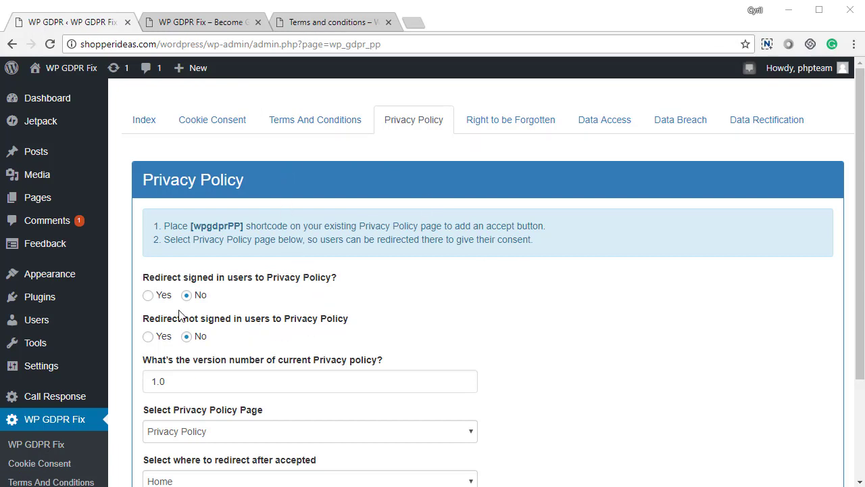
{"action": "scroll", "coordinate": [179, 300], "scroll_direction": "down", "scroll_amount": 2}
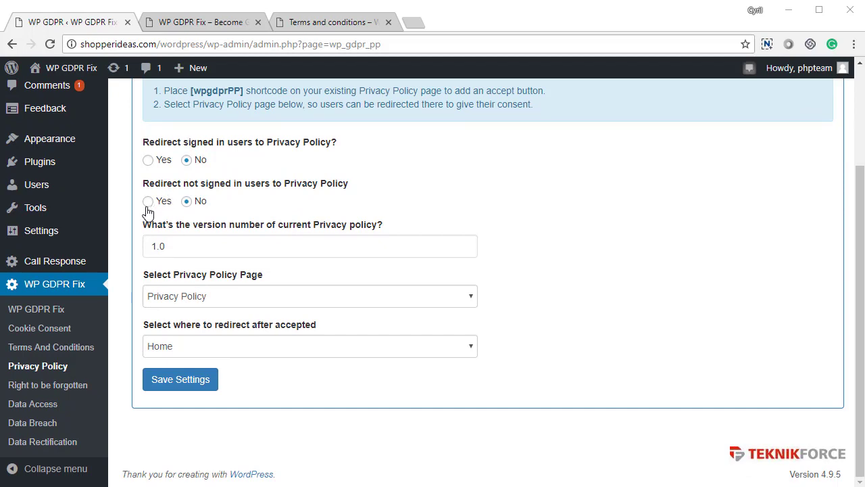
{"action": "left_click_drag", "start_coordinate": [185, 243], "coordinate": [99, 246]}
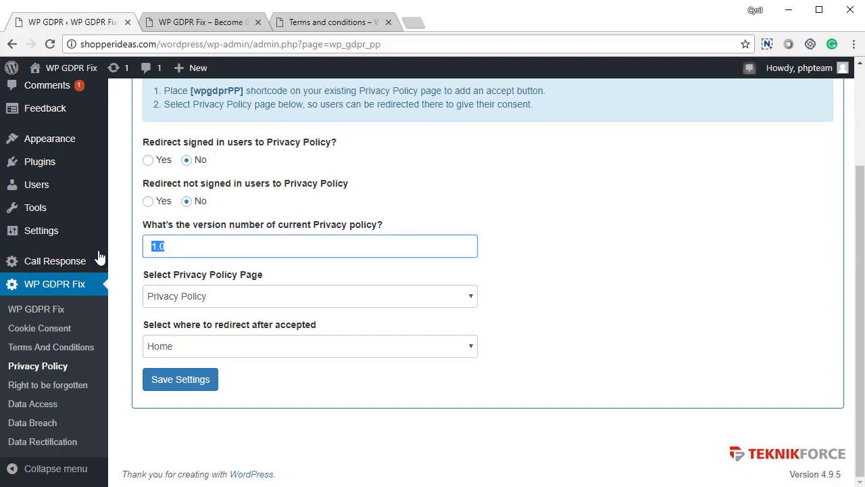
{"action": "mouse_move", "coordinate": [101, 261]}
{"action": "left_click", "coordinate": [227, 301]}
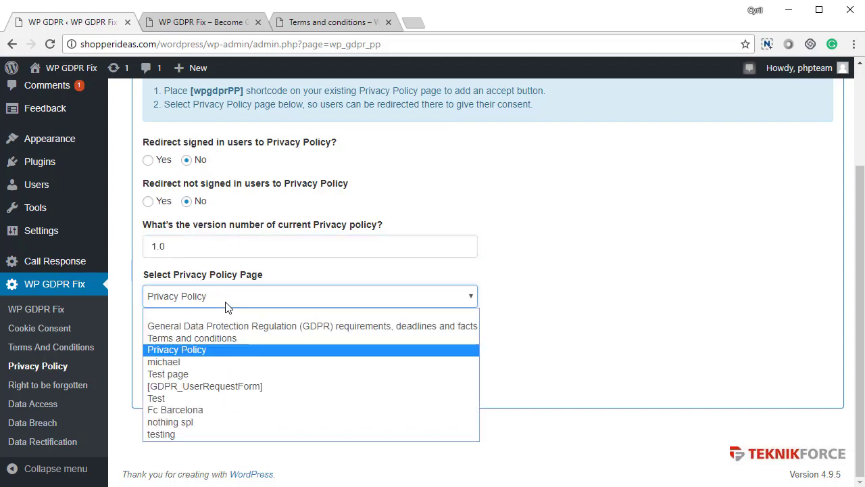
{"action": "left_click", "coordinate": [225, 303]}
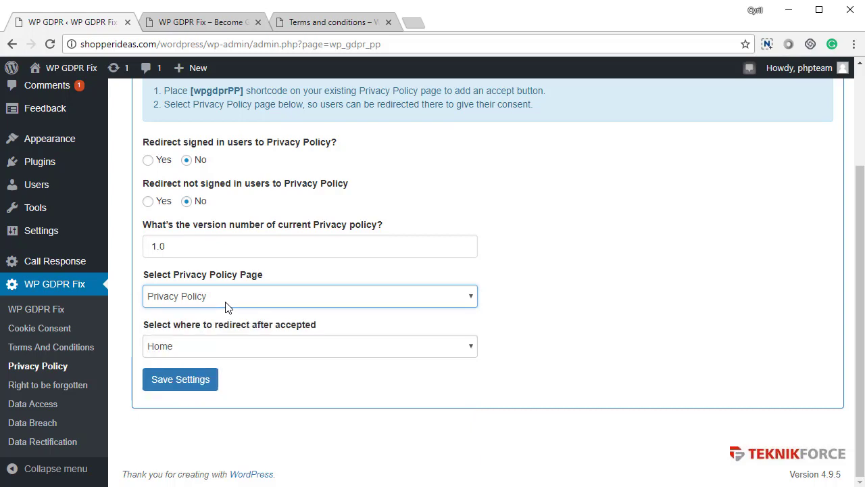
{"action": "left_click", "coordinate": [234, 348]}
{"action": "left_click", "coordinate": [233, 347]}
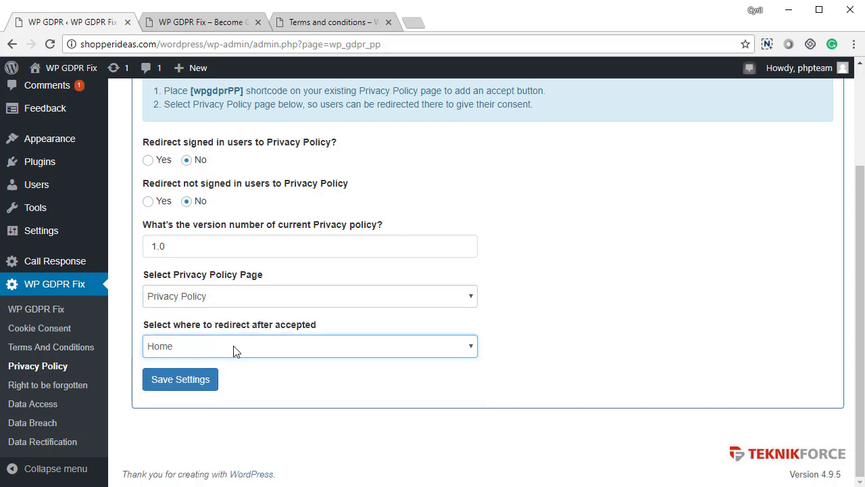
{"action": "left_click", "coordinate": [189, 301]}
{"action": "left_click", "coordinate": [189, 303]}
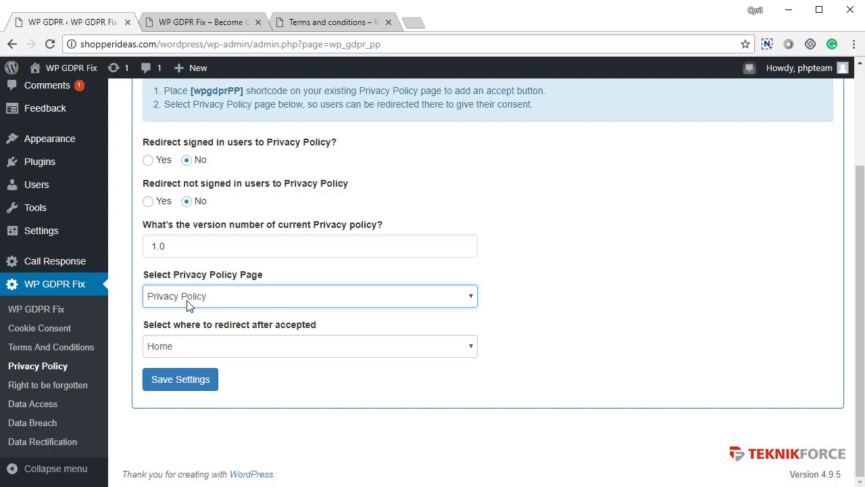
{"action": "left_click", "coordinate": [192, 380]}
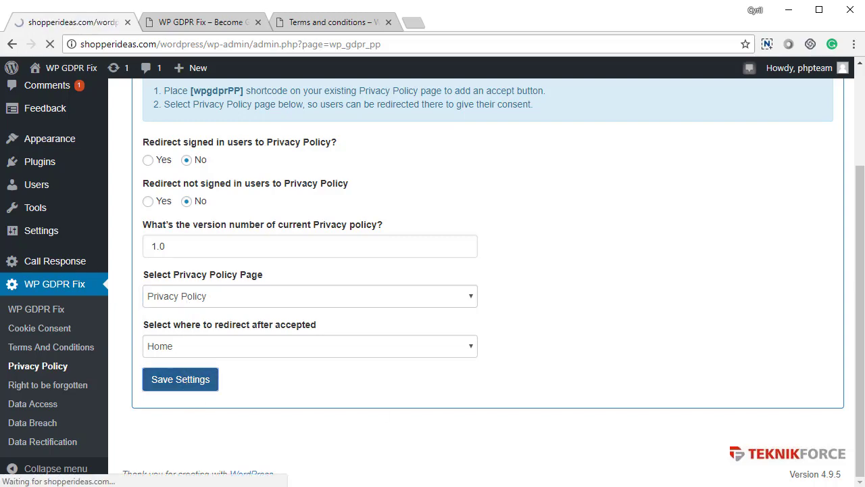
- Scroll the Index to confirm Terms & Conditions, Privacy Policy and all other sections show compliant
{"action": "scroll", "coordinate": [562, 318], "scroll_direction": "down", "scroll_amount": 3}
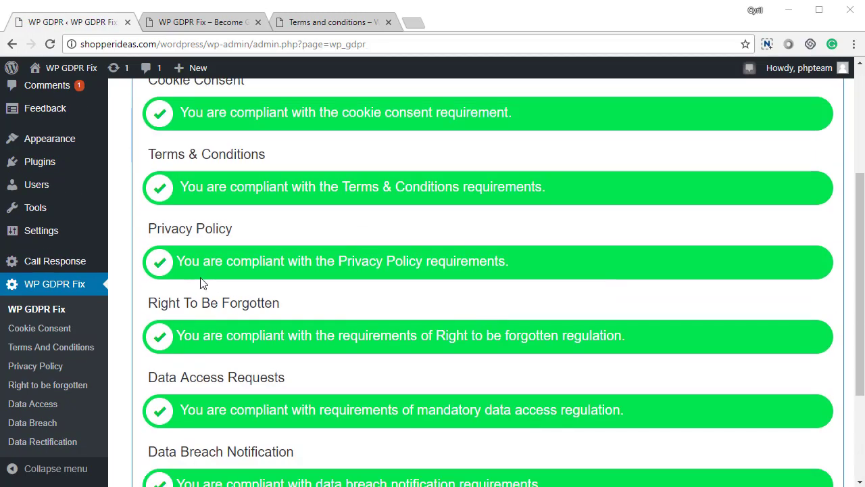
{"action": "left_click_drag", "start_coordinate": [223, 261], "coordinate": [546, 270]}
{"action": "scroll", "coordinate": [382, 365], "scroll_direction": "up", "scroll_amount": 2}
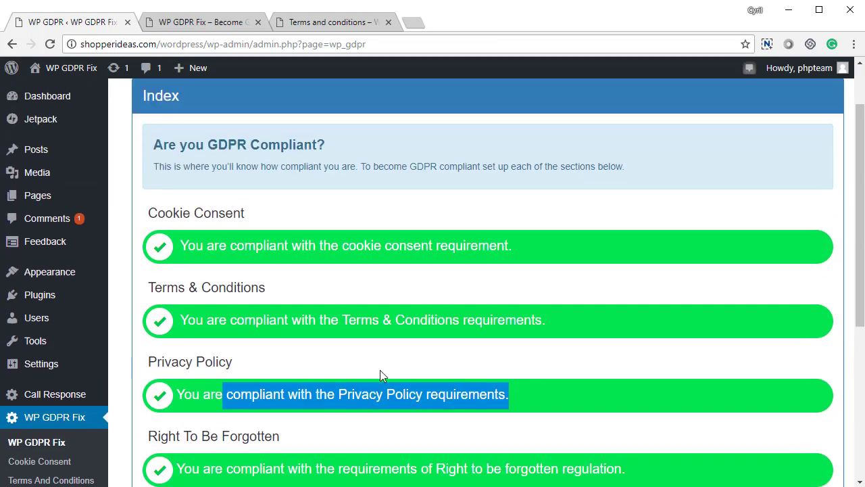
{"action": "scroll", "coordinate": [336, 329], "scroll_direction": "down", "scroll_amount": 4}
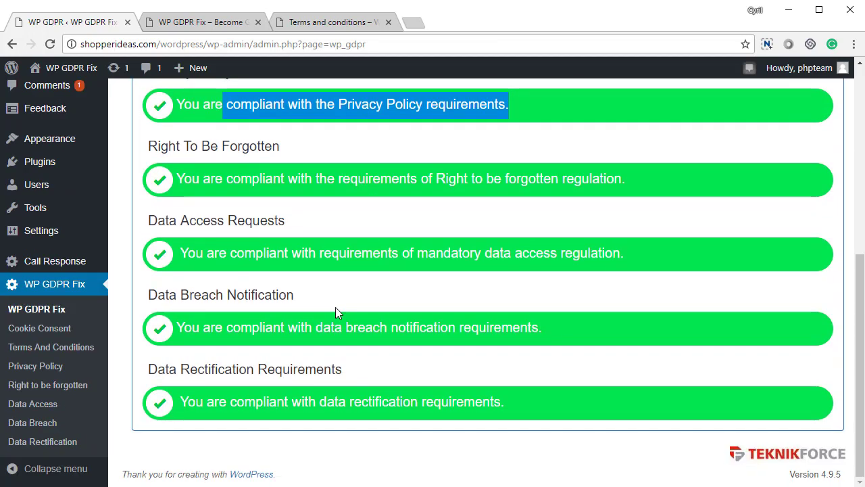
{"action": "scroll", "coordinate": [335, 307], "scroll_direction": "up", "scroll_amount": 5}
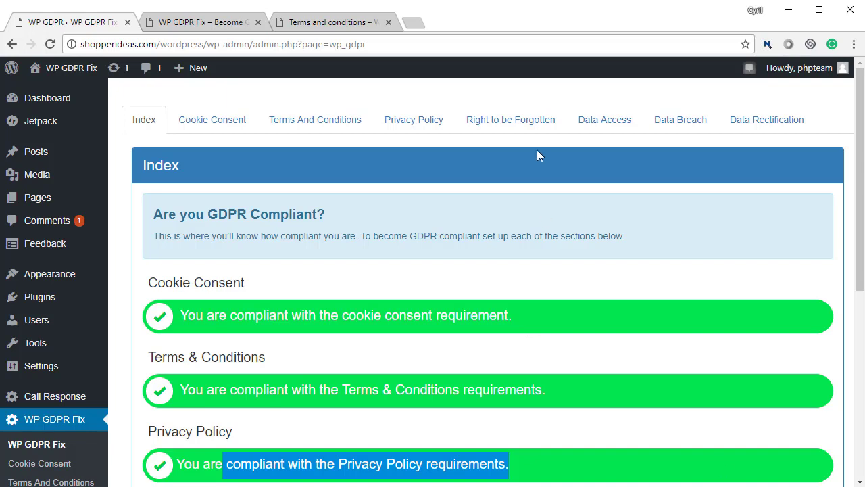
- Open Right to be Forgotten and review the email subject and admin email fields
{"action": "left_click", "coordinate": [534, 129]}
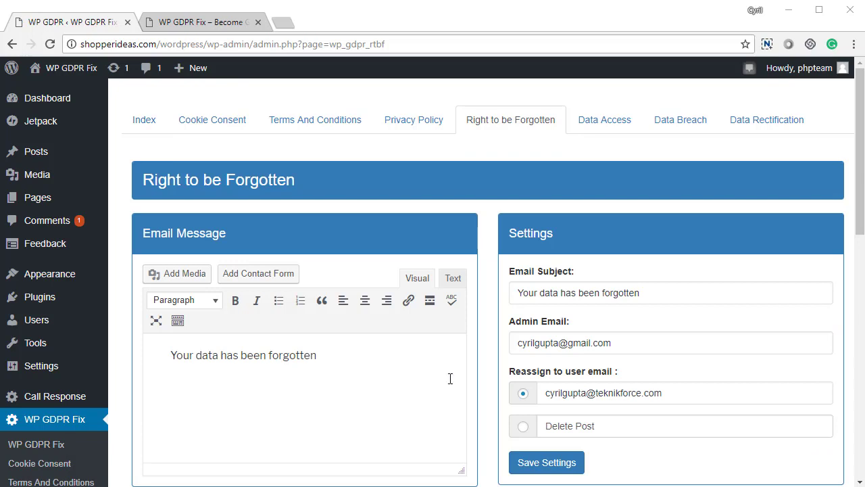
{"action": "left_click_drag", "start_coordinate": [641, 293], "coordinate": [509, 297]}
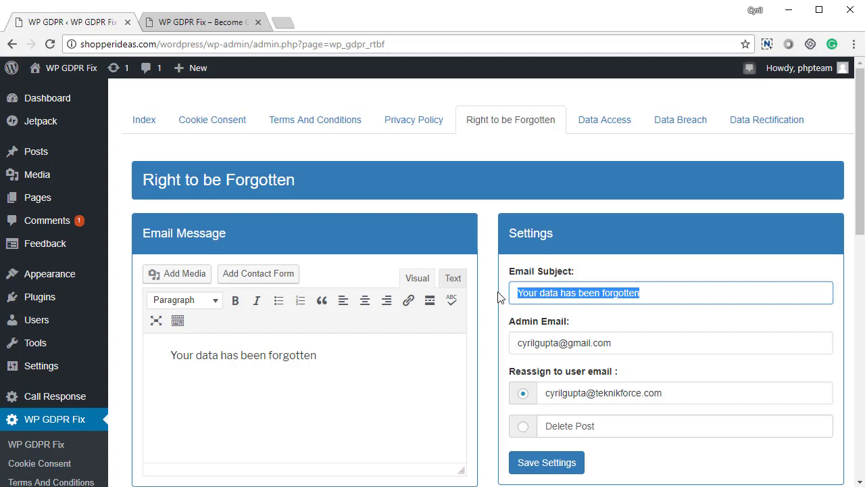
{"action": "scroll", "coordinate": [541, 301], "scroll_direction": "down", "scroll_amount": 1}
{"action": "left_click_drag", "start_coordinate": [615, 274], "coordinate": [482, 274]}
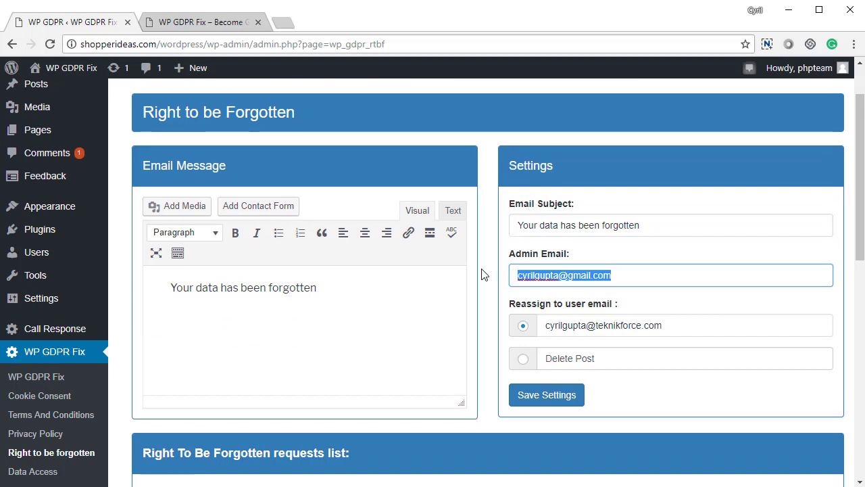
{"action": "scroll", "coordinate": [541, 304], "scroll_direction": "down", "scroll_amount": 1}
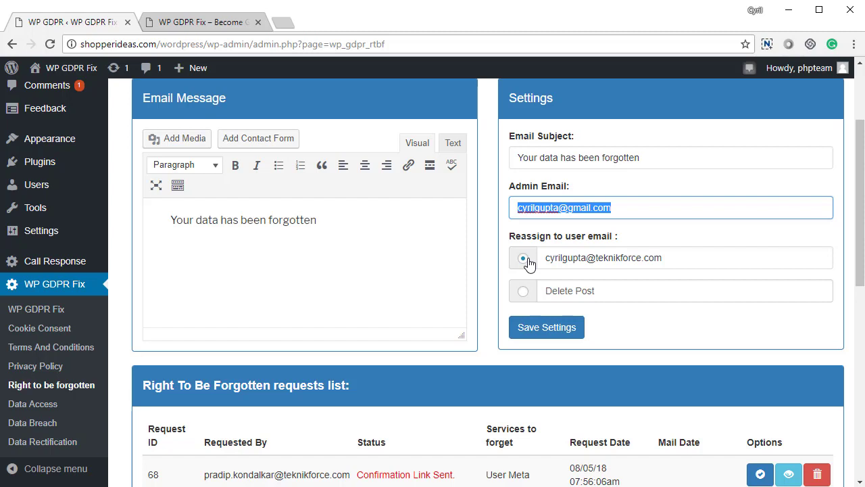
{"action": "scroll", "coordinate": [528, 269], "scroll_direction": "down", "scroll_amount": 1}
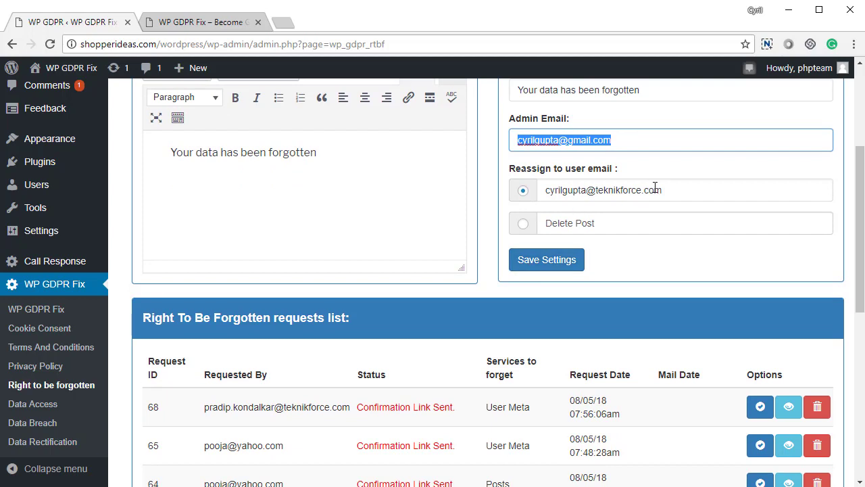
{"action": "left_click_drag", "start_coordinate": [680, 190], "coordinate": [545, 189]}
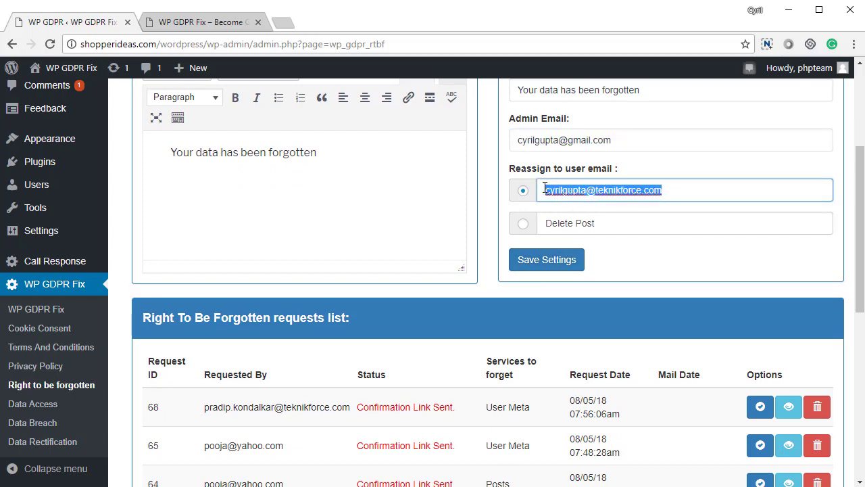
- Choose Delete Post instead of reassigning posts, save, and check the requests list
{"action": "left_click", "coordinate": [524, 225]}
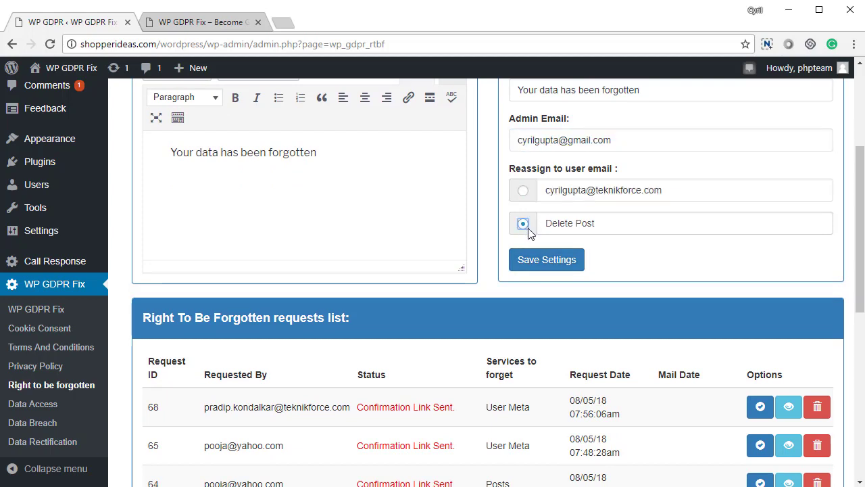
{"action": "left_click", "coordinate": [540, 269]}
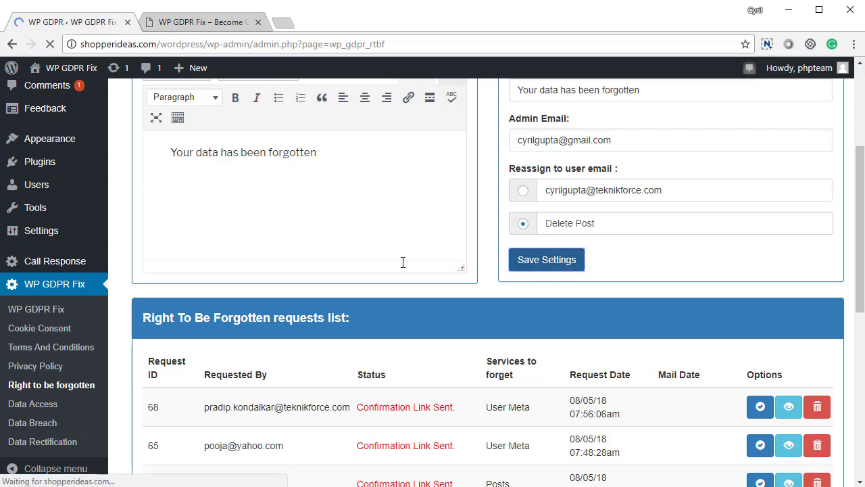
{"action": "scroll", "coordinate": [417, 308], "scroll_direction": "down", "scroll_amount": 8}
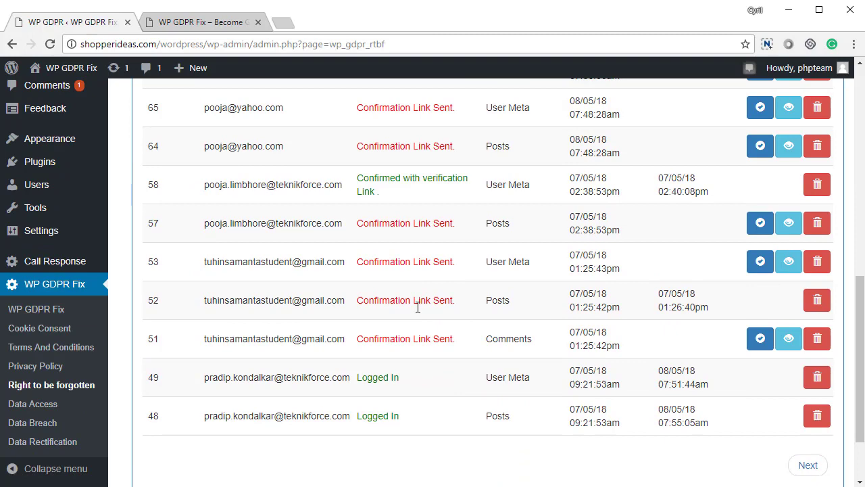
{"action": "scroll", "coordinate": [418, 307], "scroll_direction": "up", "scroll_amount": 4}
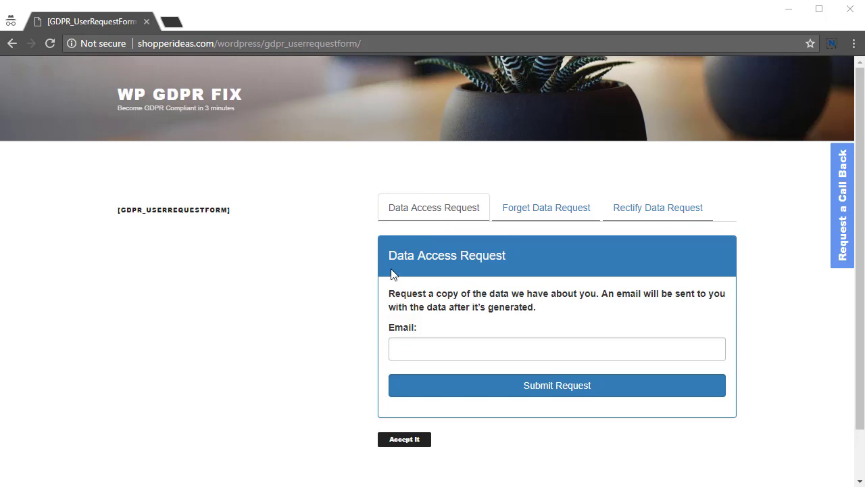
- Switch to the Forget Data Request form and tick Comments, Posts and User Data
{"action": "left_click_drag", "start_coordinate": [413, 294], "coordinate": [473, 311]}
{"action": "left_click", "coordinate": [473, 311]}
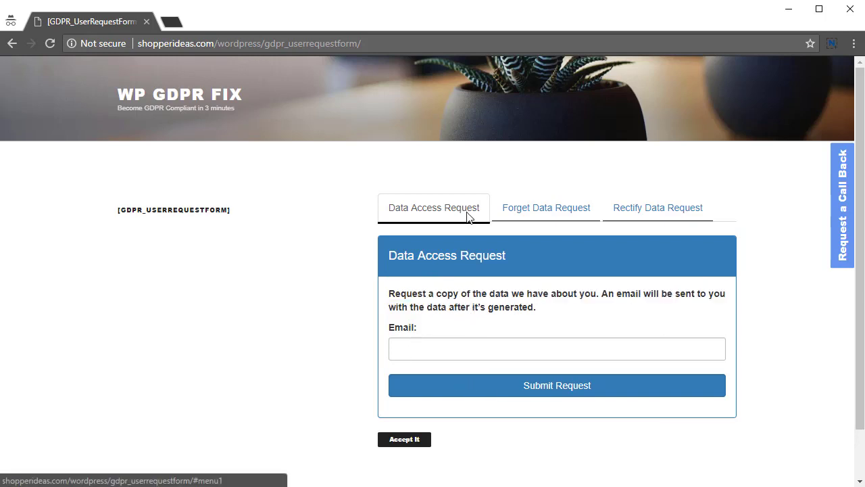
{"action": "left_click", "coordinate": [449, 349]}
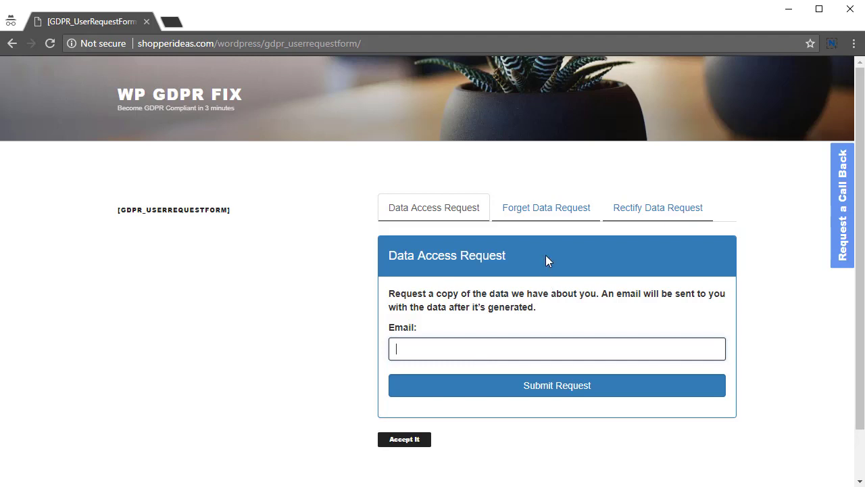
{"action": "left_click", "coordinate": [548, 210]}
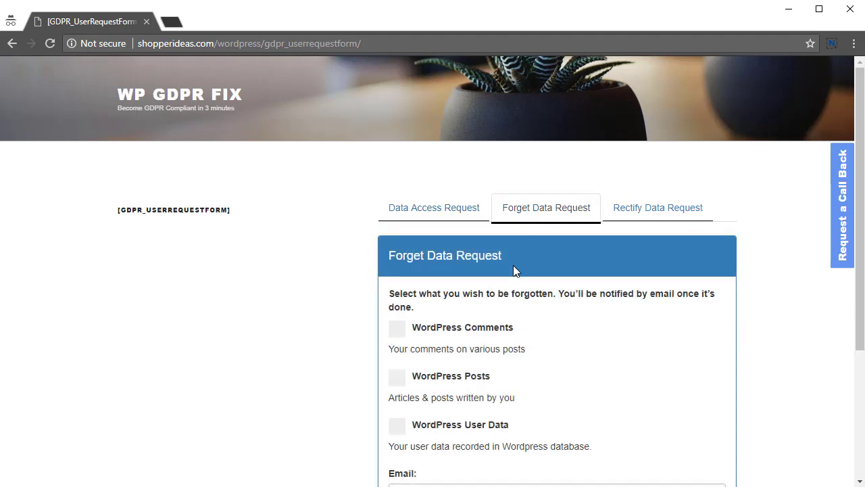
{"action": "scroll", "coordinate": [488, 277], "scroll_direction": "down", "scroll_amount": 2}
{"action": "left_click", "coordinate": [397, 195]}
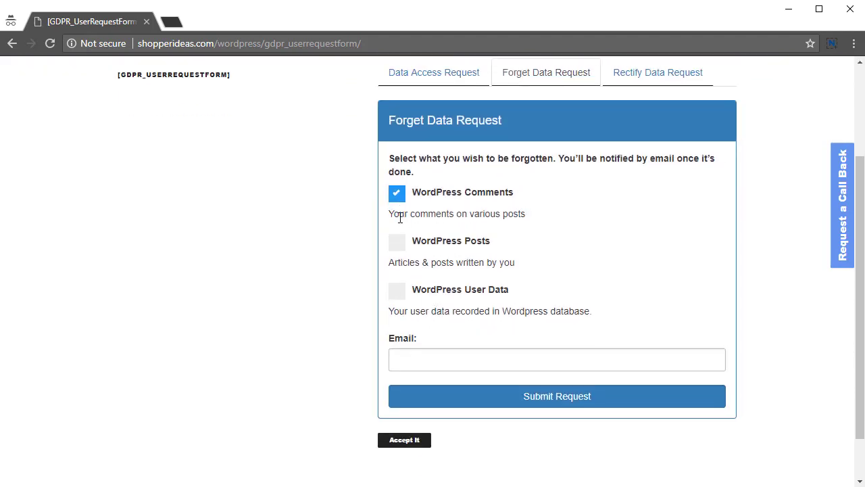
{"action": "left_click", "coordinate": [397, 245]}
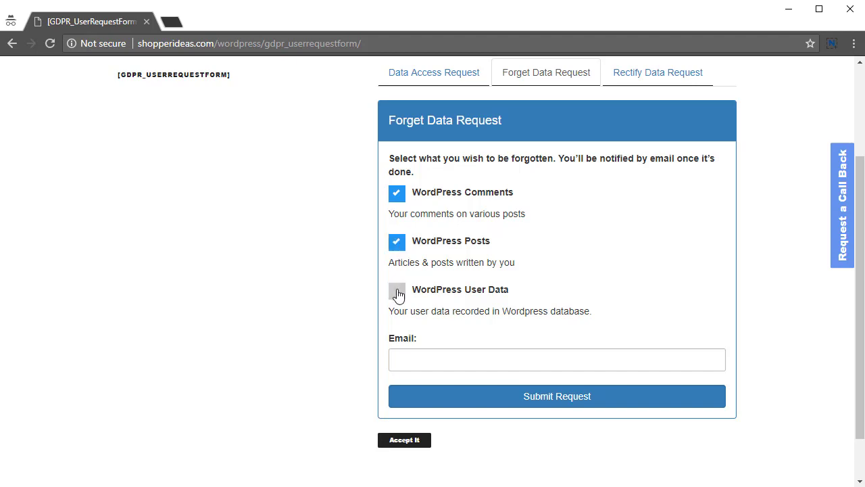
{"action": "left_click", "coordinate": [398, 292]}
- Enter the requester's email address, submit the request, and dismiss the mail-sent alert
{"action": "left_click", "coordinate": [433, 354]}
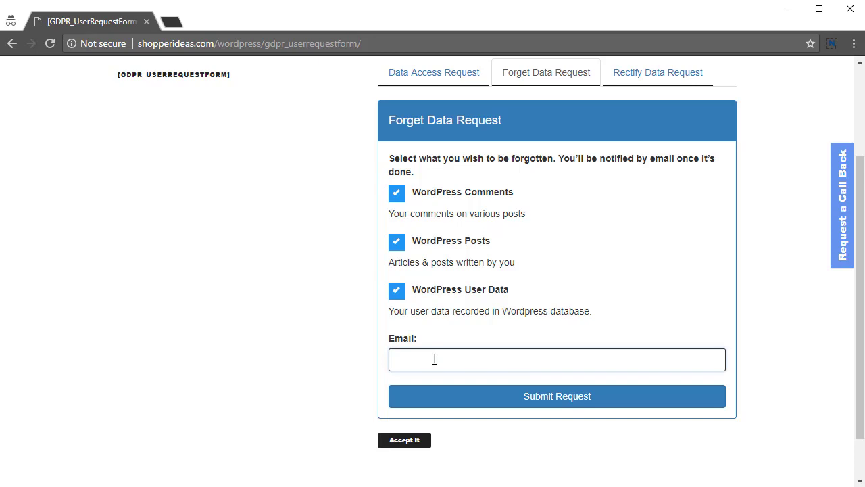
{"action": "left_click_drag", "start_coordinate": [435, 361], "coordinate": [332, 363]}
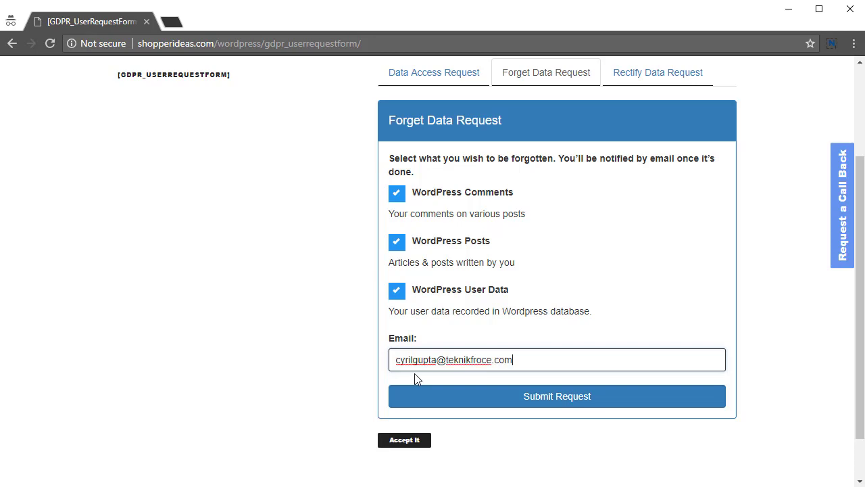
{"action": "type", "text": "orce.com"}
{"action": "key", "text": "ctrl+a"}
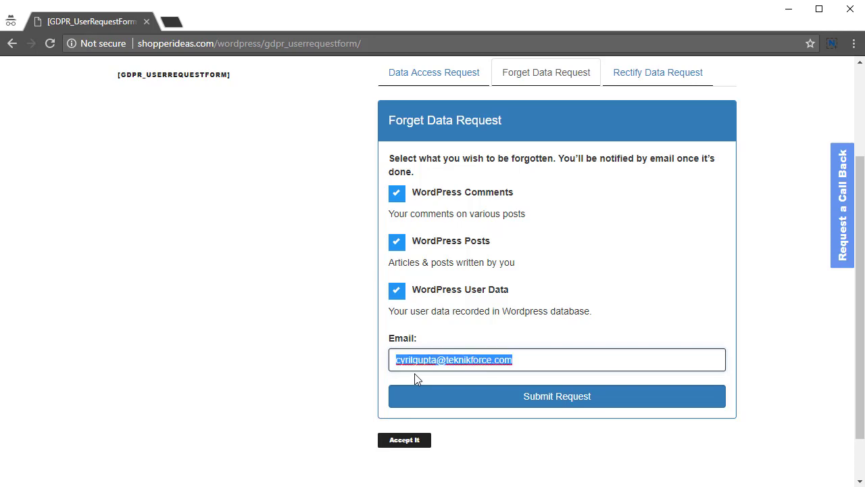
{"action": "left_click", "coordinate": [549, 404]}
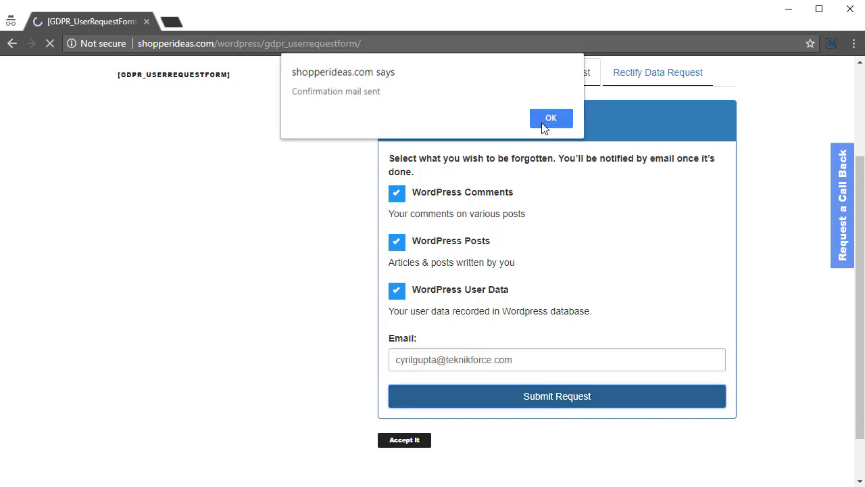
{"action": "left_click", "coordinate": [543, 123]}
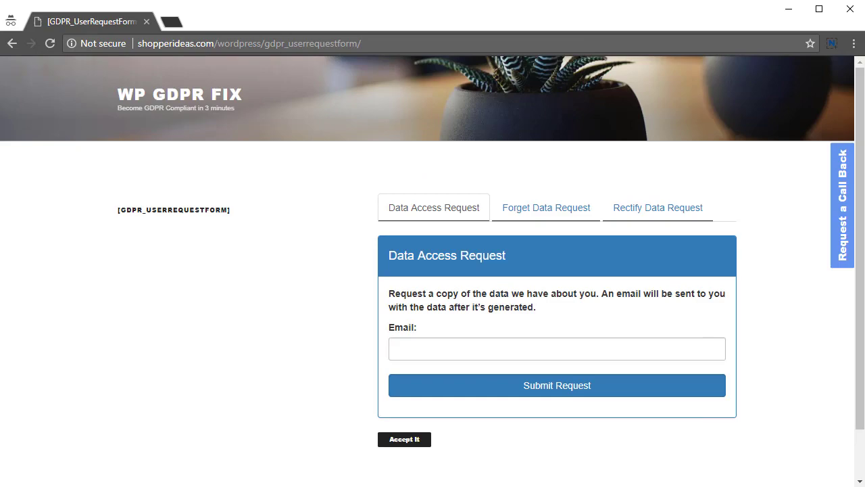
- In wp-admin, review requests 70–72 for Comments, Posts and User Meta, all Confirmation Link Sent
{"action": "key", "text": "alt+Tab"}
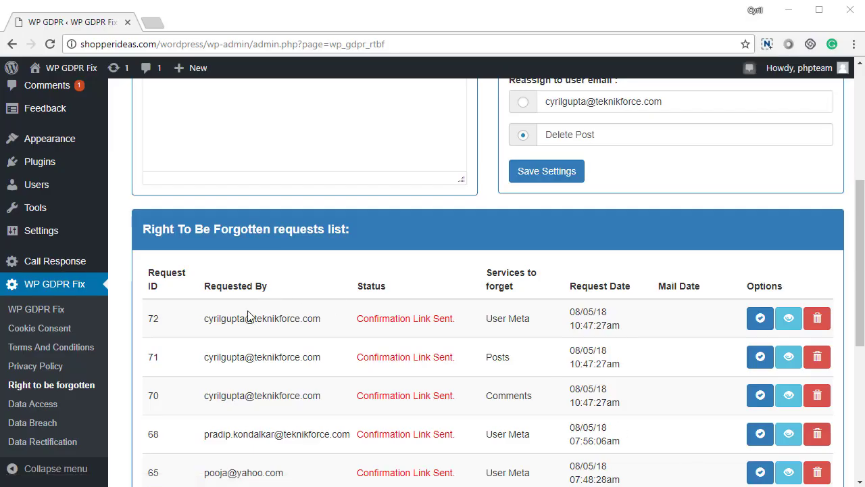
{"action": "left_click_drag", "start_coordinate": [236, 318], "coordinate": [614, 323]}
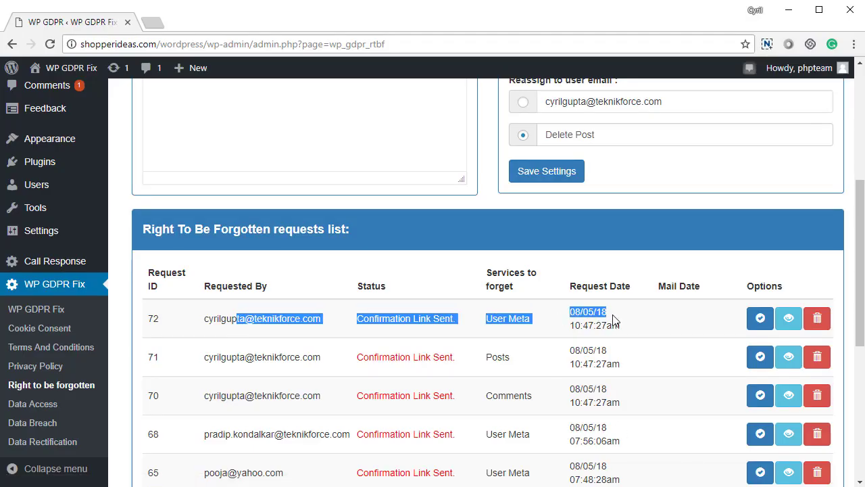
{"action": "left_click", "coordinate": [705, 336]}
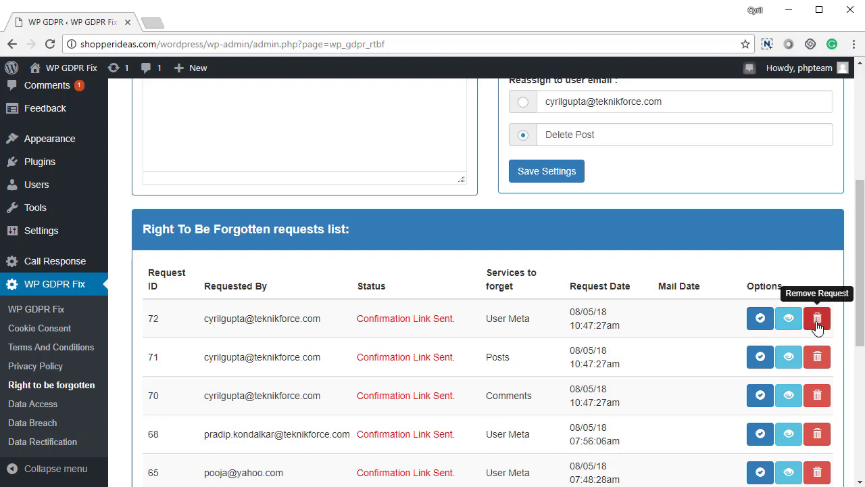
{"action": "scroll", "coordinate": [819, 304], "scroll_direction": "up", "scroll_amount": 2}
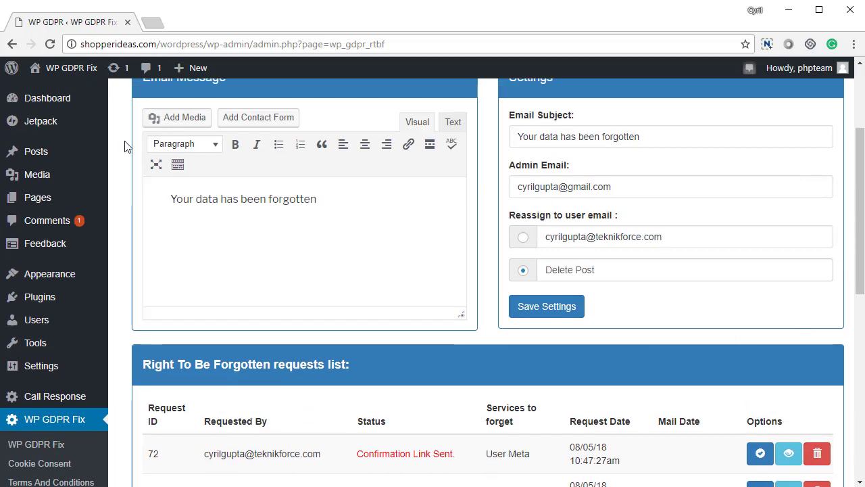
- Highlight the 'Your data has been forgotten' message text on the settings page
{"action": "scroll", "coordinate": [359, 382], "scroll_direction": "up", "scroll_amount": 2}
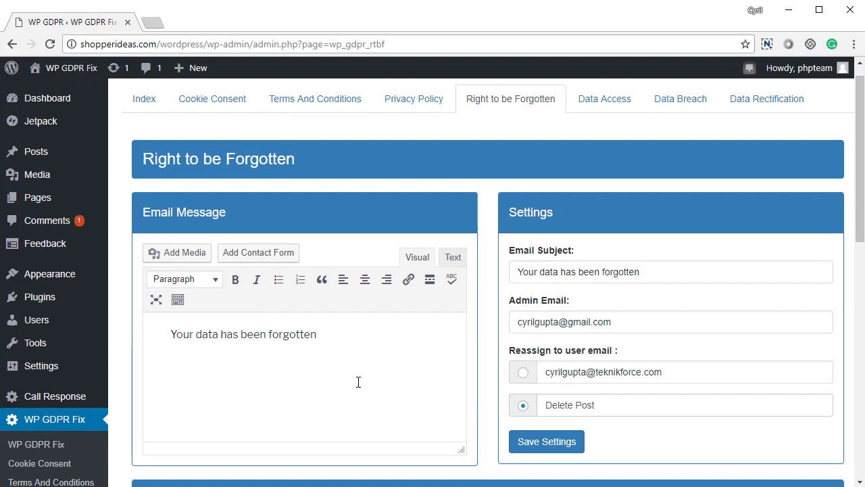
{"action": "left_click_drag", "start_coordinate": [344, 342], "coordinate": [154, 343]}
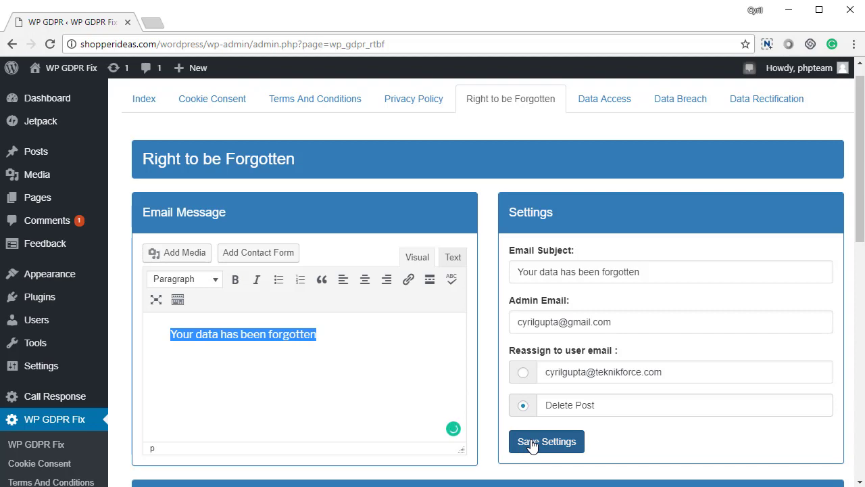
{"action": "scroll", "coordinate": [559, 378], "scroll_direction": "down", "scroll_amount": 4}
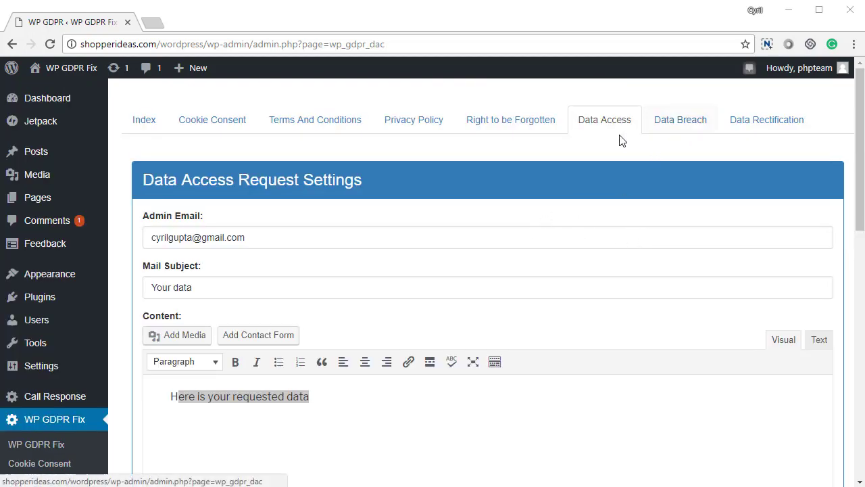
{"action": "left_click_drag", "start_coordinate": [250, 236], "coordinate": [78, 223]}
{"action": "scroll", "coordinate": [203, 275], "scroll_direction": "down", "scroll_amount": 1}
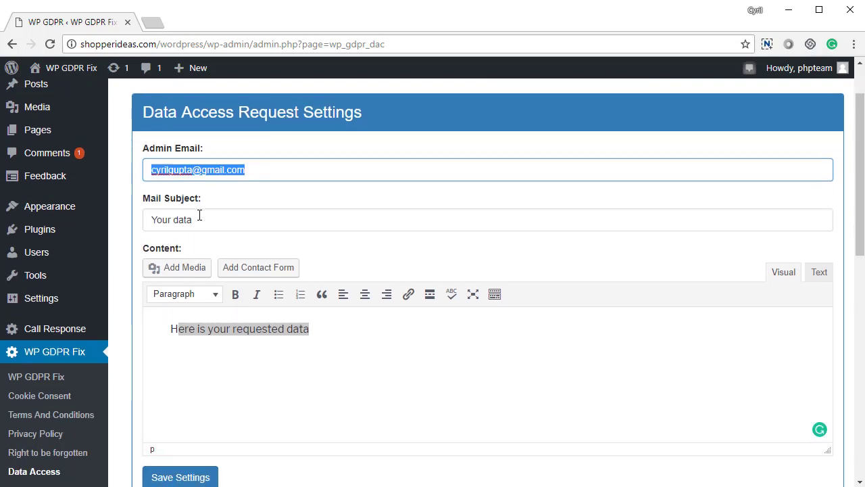
{"action": "left_click_drag", "start_coordinate": [202, 220], "coordinate": [125, 233]}
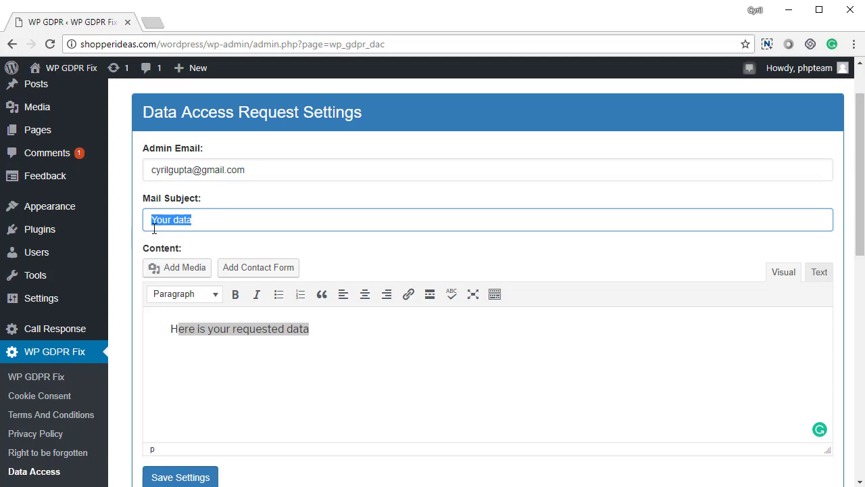
{"action": "left_click_drag", "start_coordinate": [206, 222], "coordinate": [116, 223]}
{"action": "scroll", "coordinate": [271, 300], "scroll_direction": "down", "scroll_amount": 4}
{"action": "scroll", "coordinate": [321, 246], "scroll_direction": "up", "scroll_amount": 2}
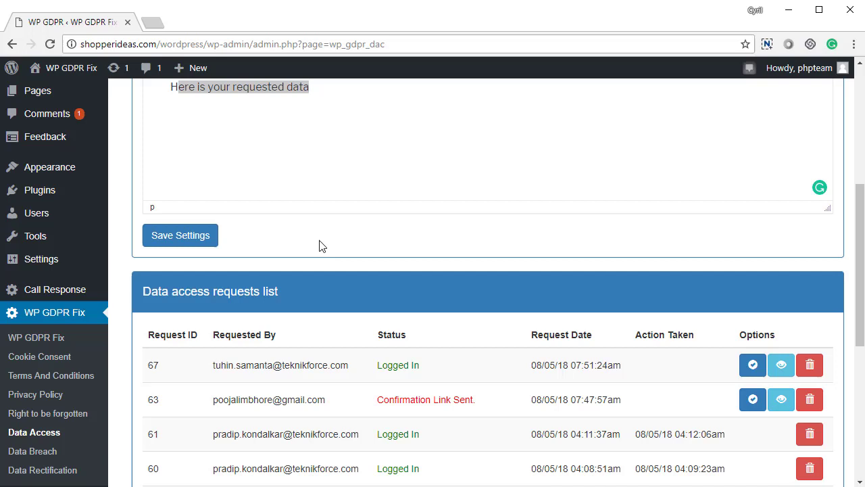
{"action": "left_click", "coordinate": [223, 205]}
{"action": "key", "text": "ctrl+a"}
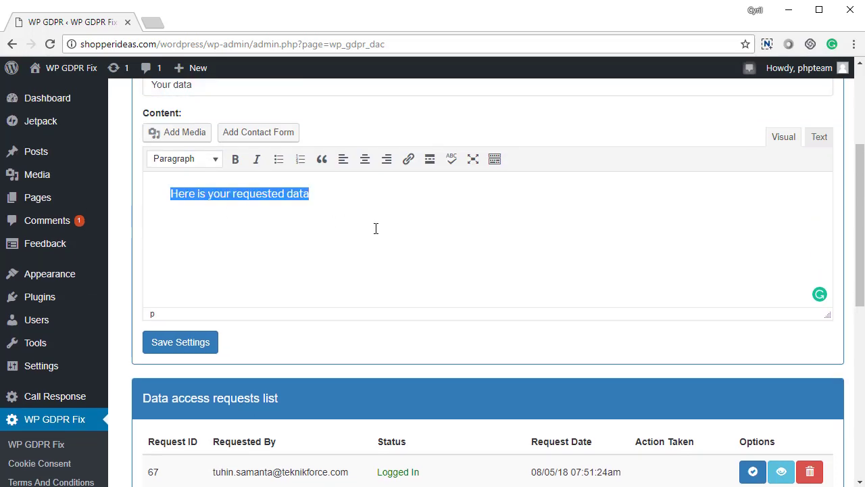
{"action": "scroll", "coordinate": [376, 229], "scroll_direction": "down", "scroll_amount": 2}
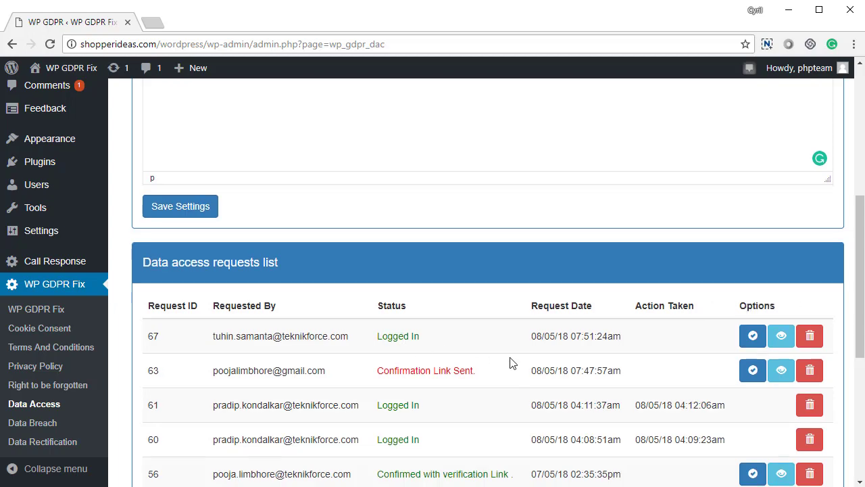
{"action": "scroll", "coordinate": [512, 361], "scroll_direction": "down", "scroll_amount": 2}
{"action": "scroll", "coordinate": [638, 351], "scroll_direction": "up", "scroll_amount": 1}
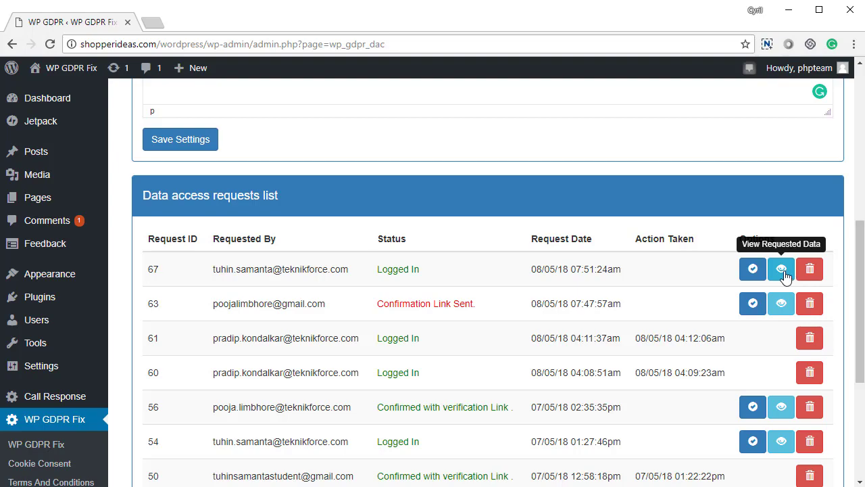
{"action": "left_click", "coordinate": [783, 270]}
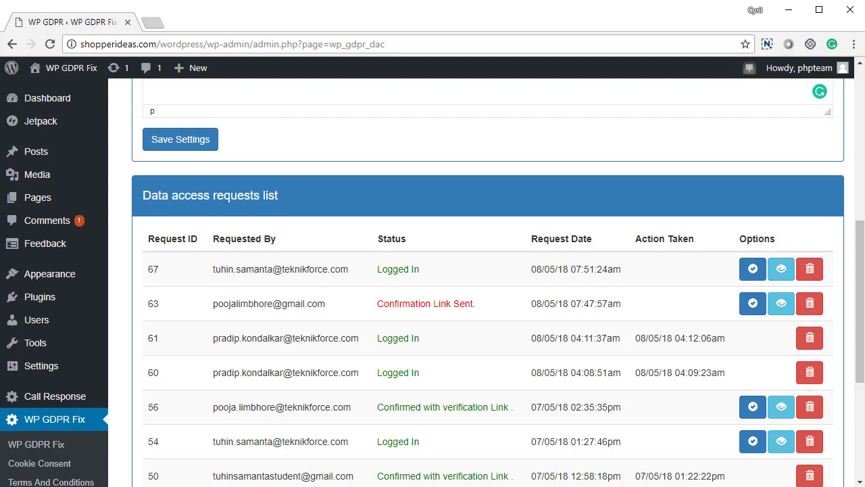
{"action": "scroll", "coordinate": [614, 343], "scroll_direction": "down", "scroll_amount": 20}
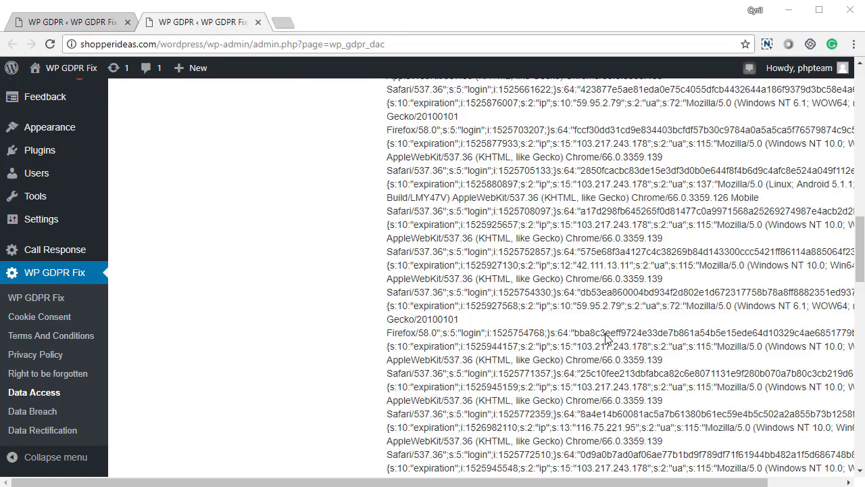
{"action": "scroll", "coordinate": [606, 338], "scroll_direction": "down", "scroll_amount": 10}
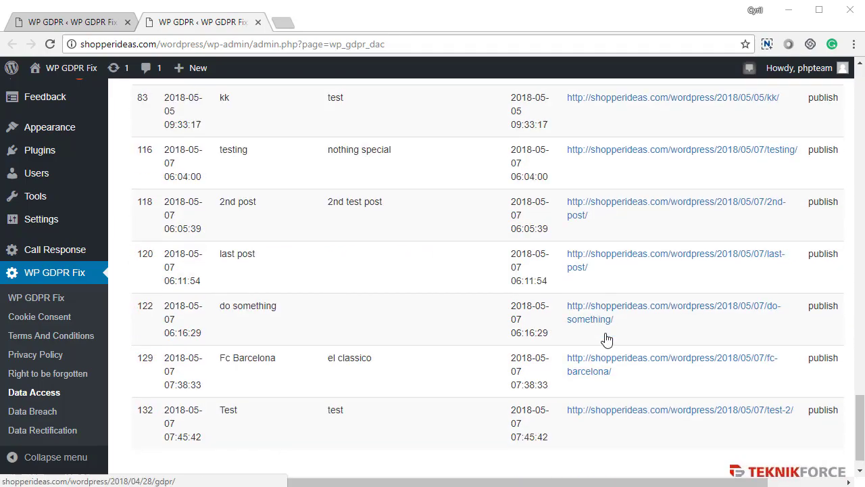
{"action": "scroll", "coordinate": [607, 338], "scroll_direction": "up", "scroll_amount": 7}
{"action": "scroll", "coordinate": [606, 338], "scroll_direction": "up", "scroll_amount": 20}
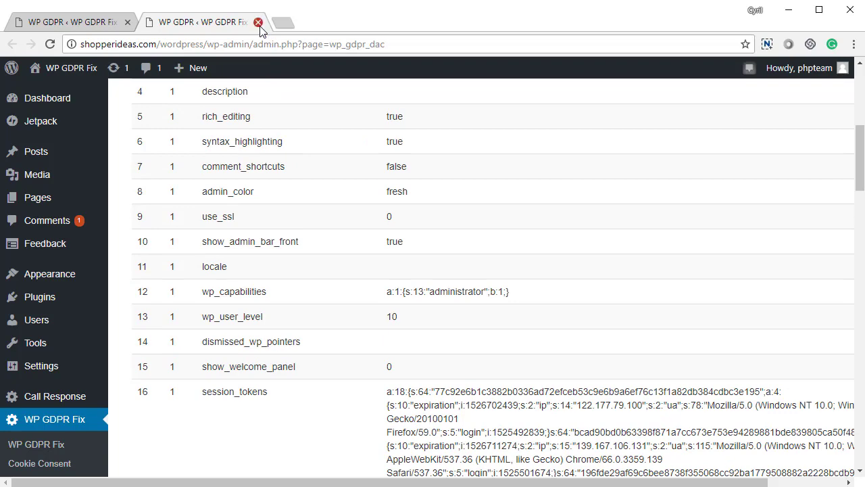
{"action": "left_click", "coordinate": [257, 22]}
{"action": "left_click", "coordinate": [619, 388]}
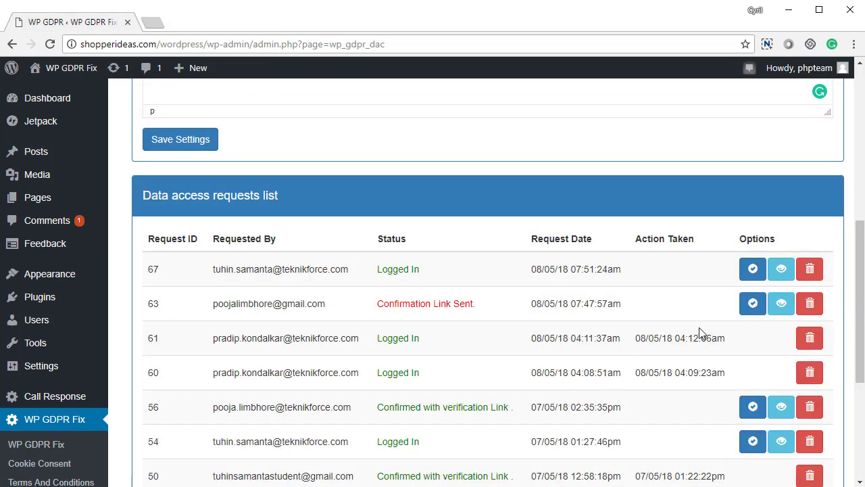
{"action": "left_click", "coordinate": [756, 305]}
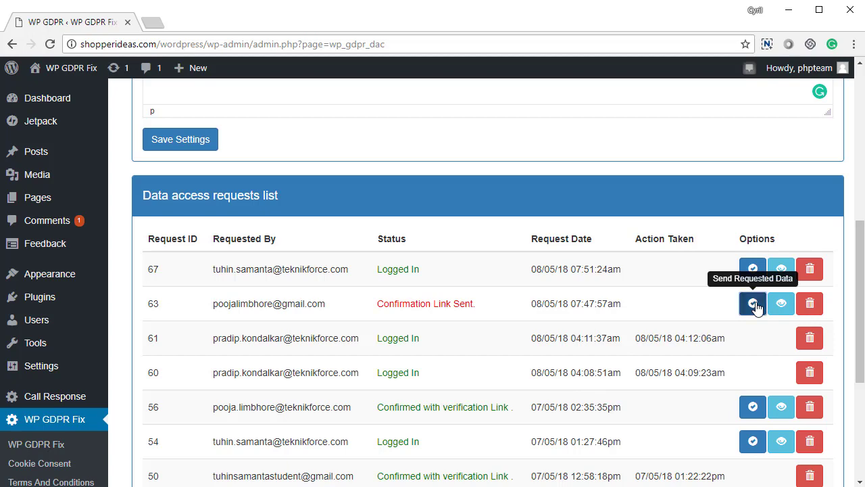
{"action": "scroll", "coordinate": [642, 378], "scroll_direction": "up", "scroll_amount": 4}
{"action": "scroll", "coordinate": [642, 400], "scroll_direction": "down", "scroll_amount": 4}
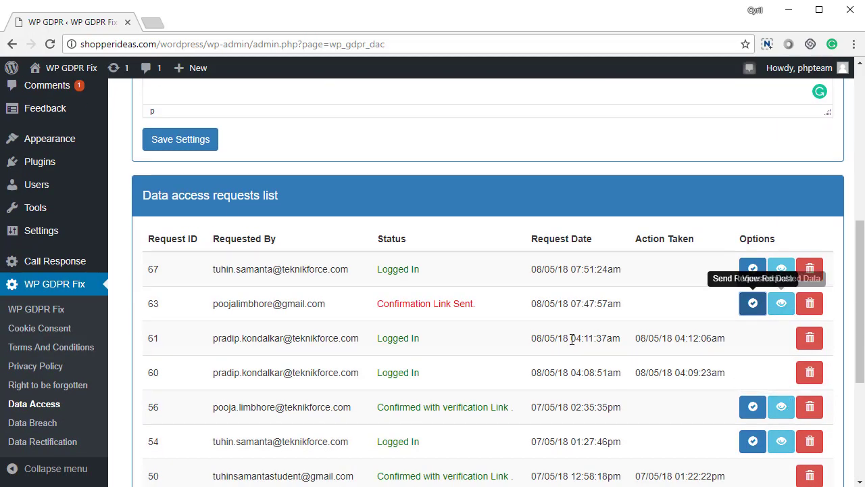
{"action": "scroll", "coordinate": [284, 188], "scroll_direction": "up", "scroll_amount": 3}
{"action": "scroll", "coordinate": [491, 237], "scroll_direction": "up", "scroll_amount": 2}
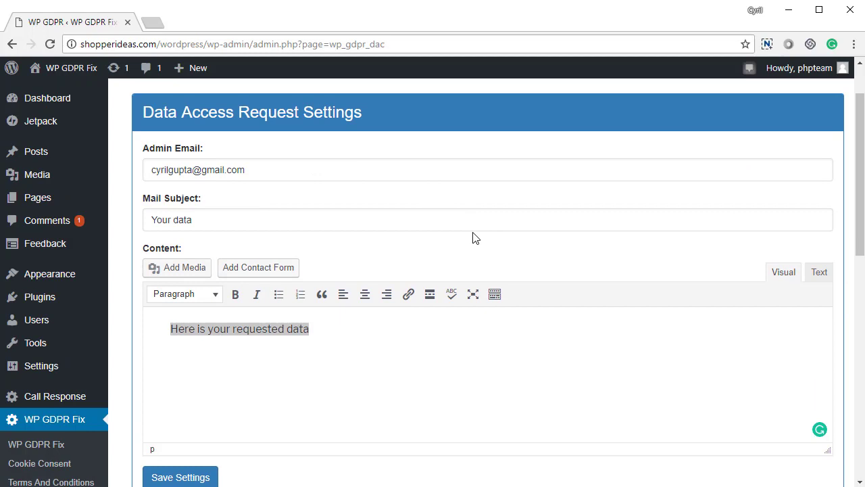
{"action": "scroll", "coordinate": [582, 284], "scroll_direction": "up", "scroll_amount": 1}
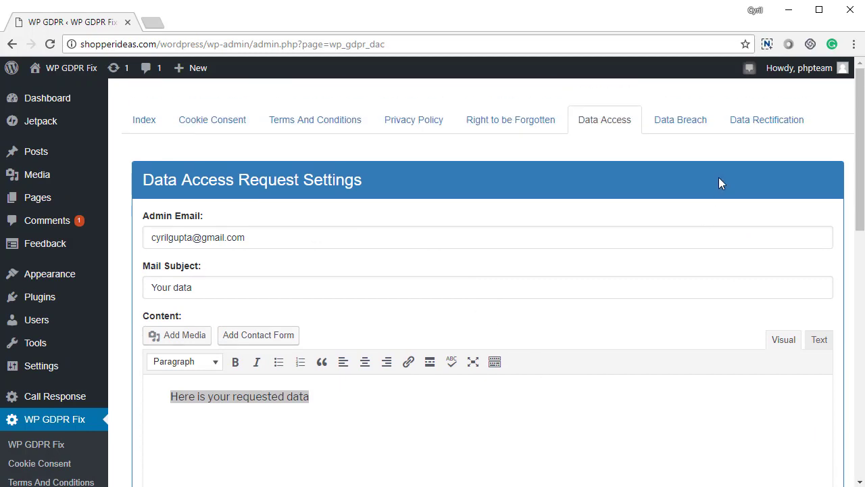
- On the Data Breach page, select the 'Data Breach Information' subject and breach message text
{"action": "left_click", "coordinate": [679, 125]}
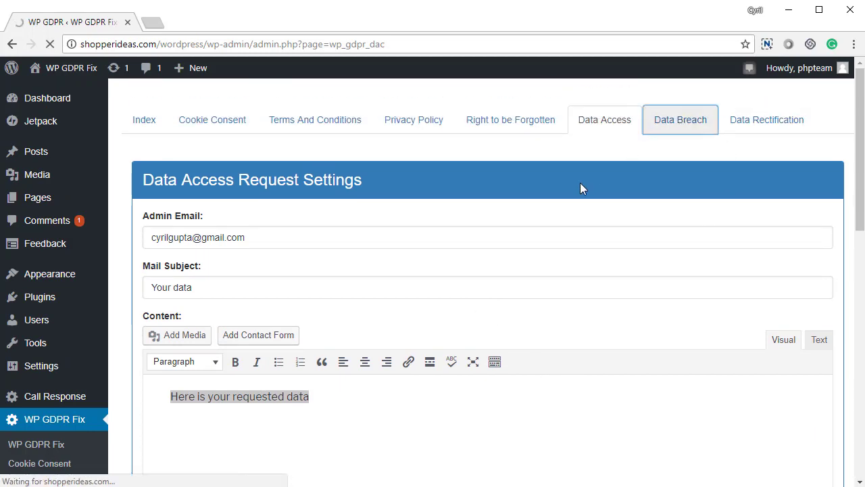
{"action": "scroll", "coordinate": [259, 263], "scroll_direction": "down", "scroll_amount": 3}
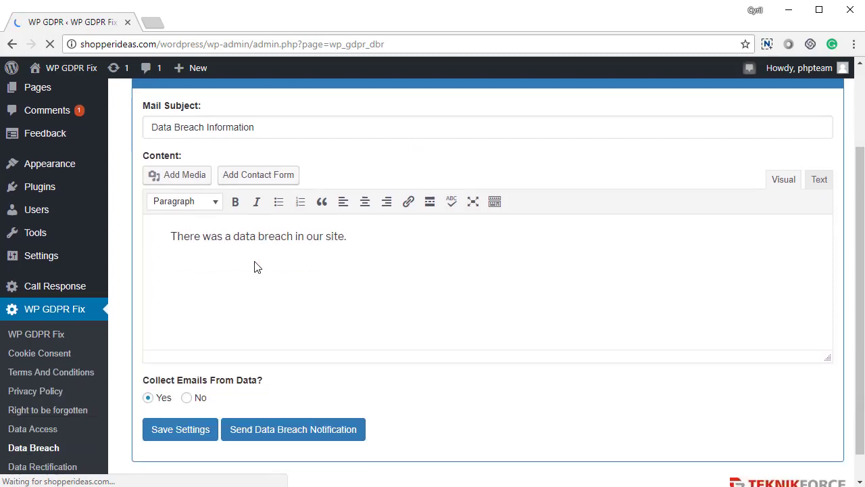
{"action": "scroll", "coordinate": [259, 263], "scroll_direction": "up", "scroll_amount": 1}
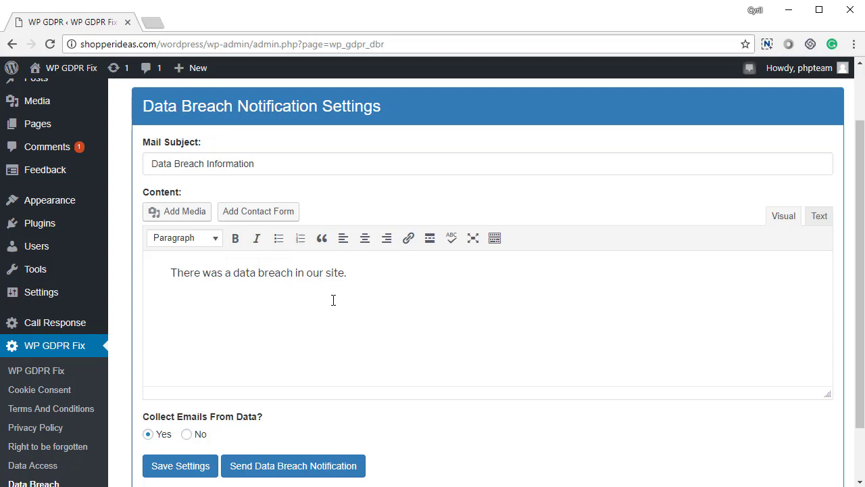
{"action": "left_click", "coordinate": [177, 165]}
{"action": "triple_click", "coordinate": [177, 165]}
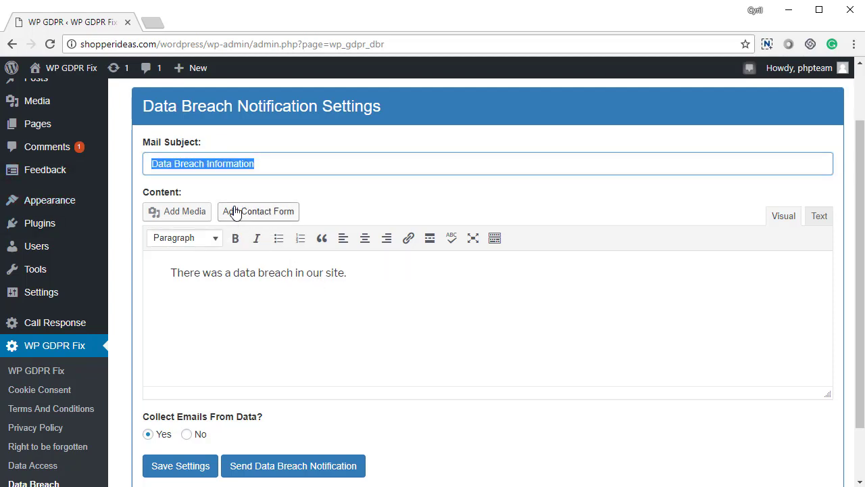
{"action": "left_click", "coordinate": [146, 285]}
{"action": "triple_click", "coordinate": [146, 286]}
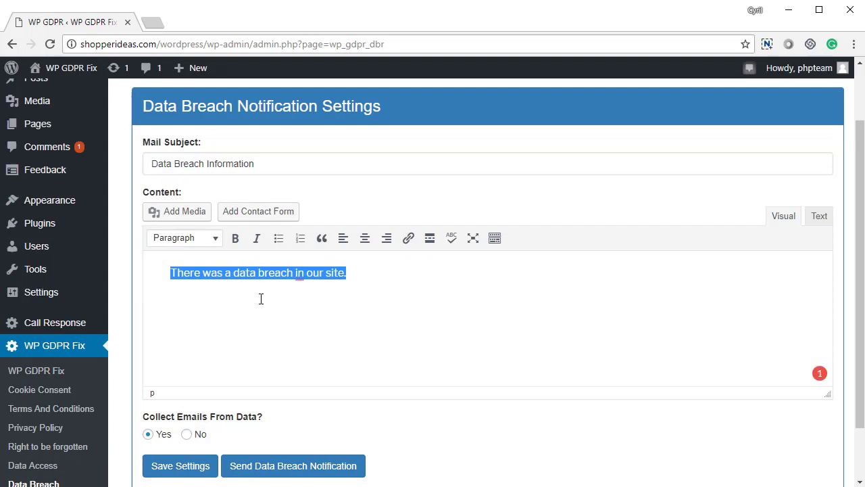
- Save the Data Breach notification settings
{"action": "scroll", "coordinate": [244, 406], "scroll_direction": "down", "scroll_amount": 1}
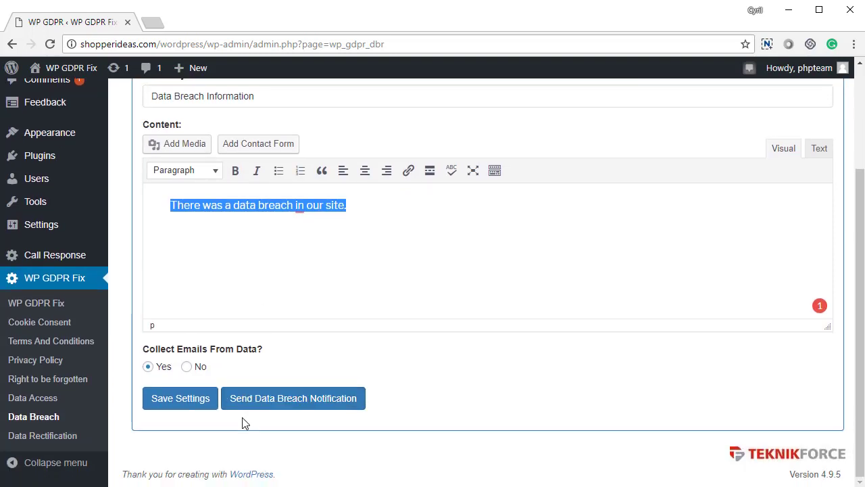
{"action": "left_click", "coordinate": [204, 406]}
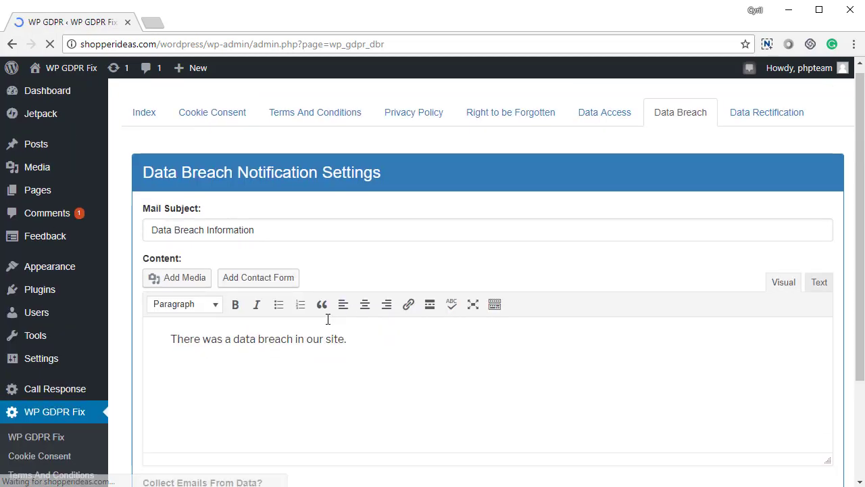
{"action": "scroll", "coordinate": [307, 366], "scroll_direction": "down", "scroll_amount": 2}
- Send the breach notification to the collected email list and dismiss the 'Mail sent' alert
{"action": "left_click", "coordinate": [319, 404]}
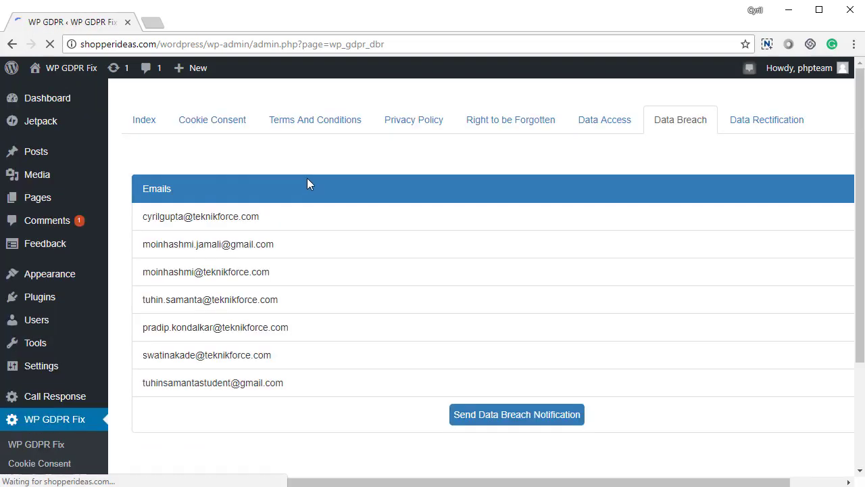
{"action": "scroll", "coordinate": [171, 158], "scroll_direction": "down", "scroll_amount": 2}
{"action": "scroll", "coordinate": [171, 158], "scroll_direction": "up", "scroll_amount": 2}
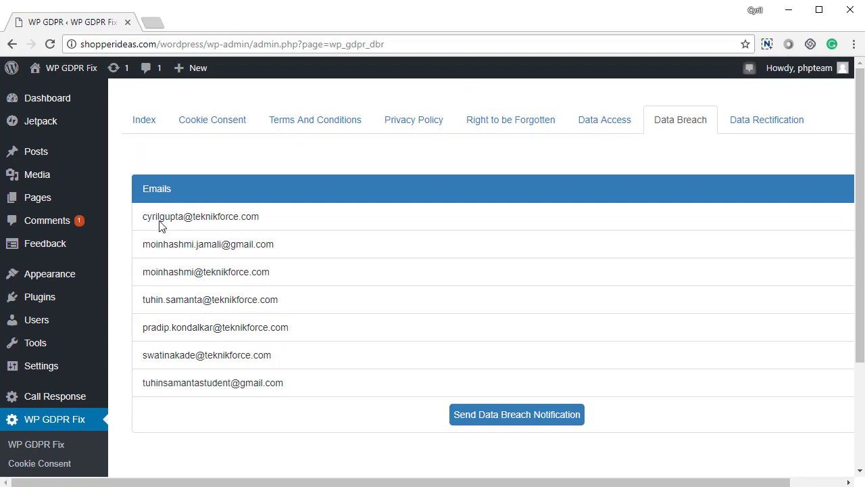
{"action": "left_click", "coordinate": [554, 422]}
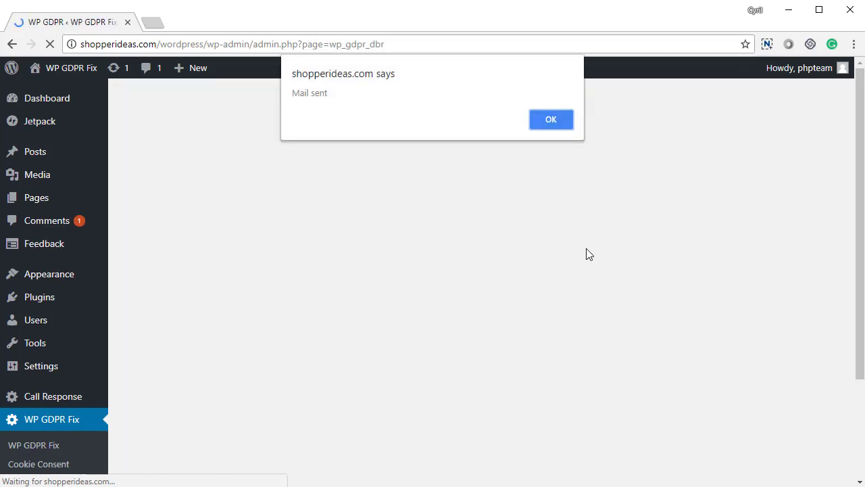
{"action": "left_click", "coordinate": [551, 120]}
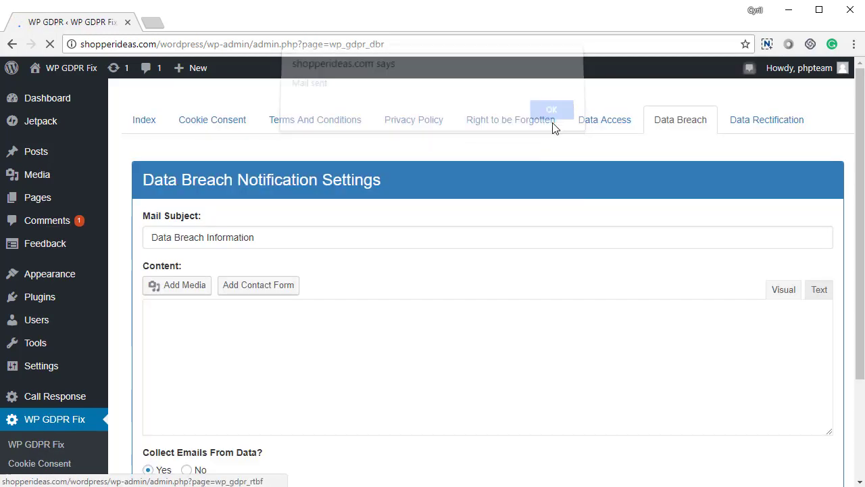
- Review the Data Rectification tab's 'Data rectification notice' subject, message text and requests list
{"action": "left_click", "coordinate": [768, 130]}
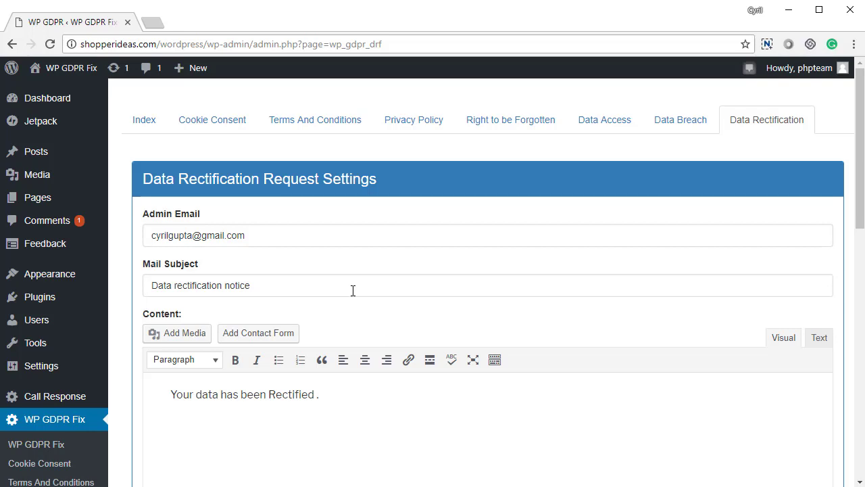
{"action": "left_click_drag", "start_coordinate": [264, 240], "coordinate": [133, 236]}
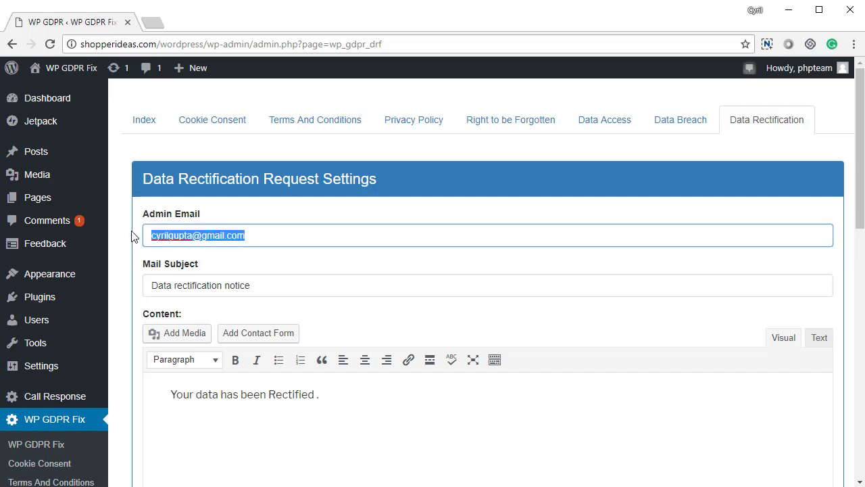
{"action": "left_click_drag", "start_coordinate": [269, 287], "coordinate": [142, 285]}
{"action": "scroll", "coordinate": [241, 378], "scroll_direction": "down", "scroll_amount": 1}
{"action": "scroll", "coordinate": [241, 377], "scroll_direction": "down", "scroll_amount": 3}
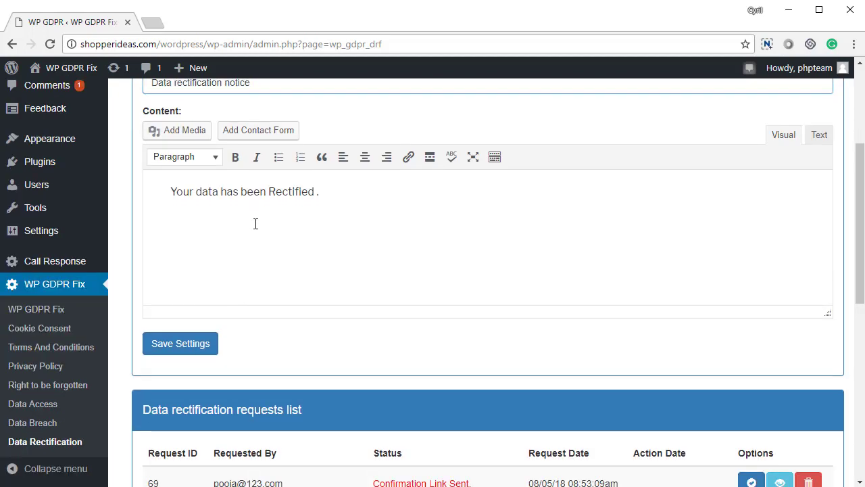
{"action": "left_click", "coordinate": [255, 224]}
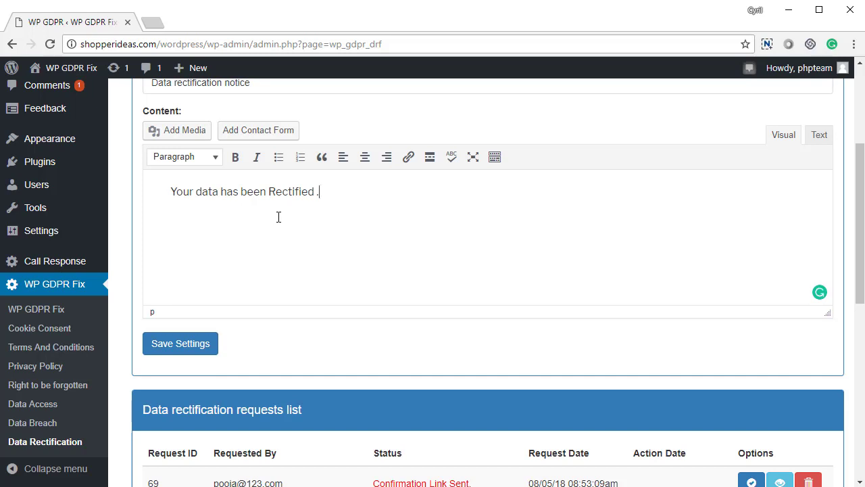
{"action": "left_click_drag", "start_coordinate": [200, 193], "coordinate": [328, 198]}
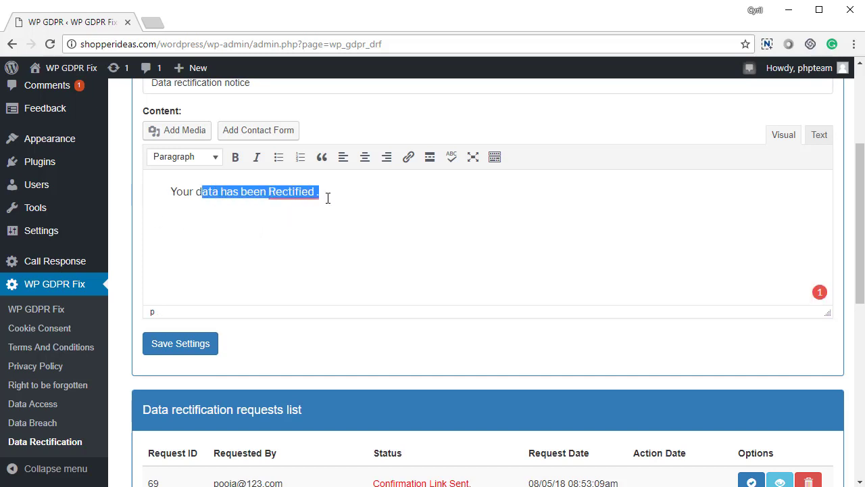
{"action": "scroll", "coordinate": [326, 281], "scroll_direction": "down", "scroll_amount": 5}
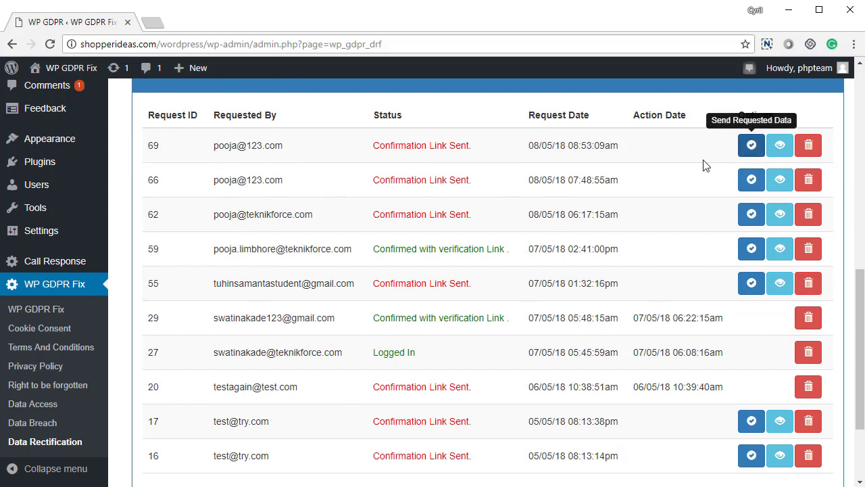
{"action": "left_click", "coordinate": [774, 147]}
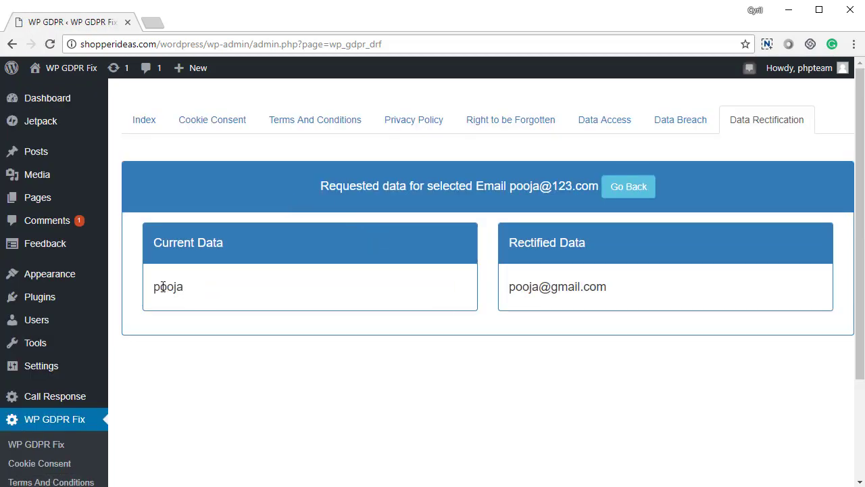
{"action": "double_click", "coordinate": [163, 287]}
{"action": "left_click", "coordinate": [558, 301]}
{"action": "right_click", "coordinate": [525, 336]}
{"action": "left_click", "coordinate": [447, 315]}
{"action": "right_click", "coordinate": [512, 288]}
{"action": "left_click", "coordinate": [531, 295]}
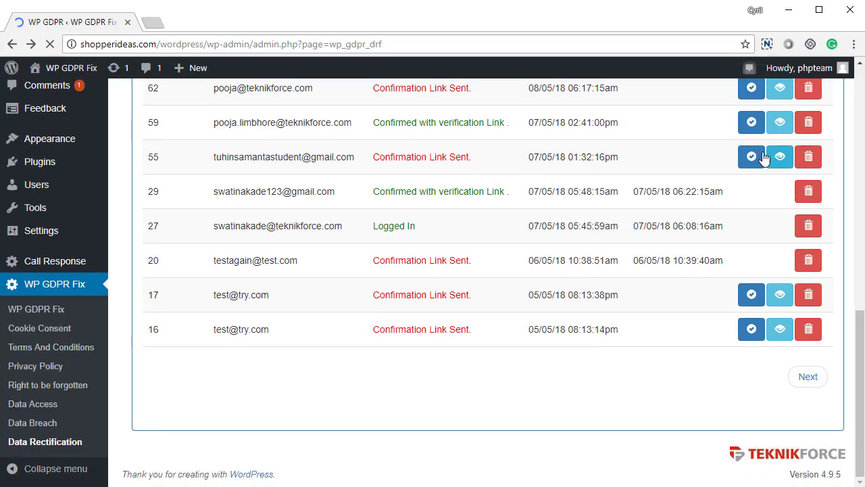
{"action": "scroll", "coordinate": [761, 157], "scroll_direction": "up", "scroll_amount": 2}
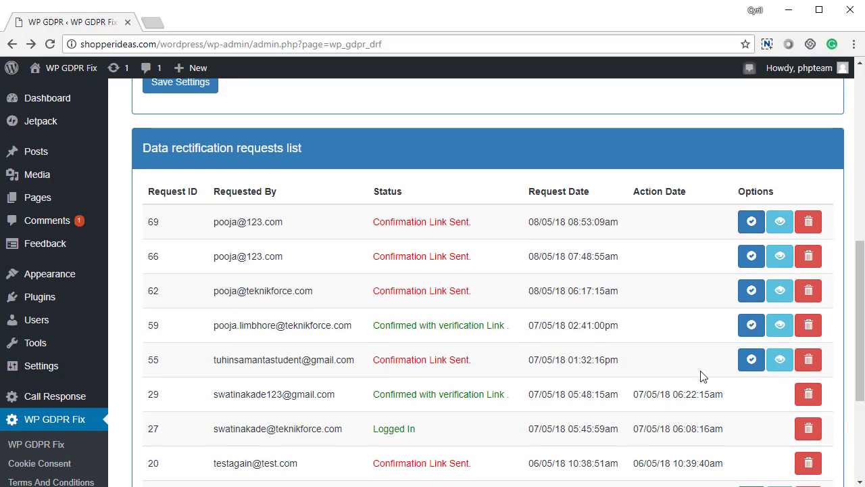
{"action": "scroll", "coordinate": [332, 300], "scroll_direction": "up", "scroll_amount": 4}
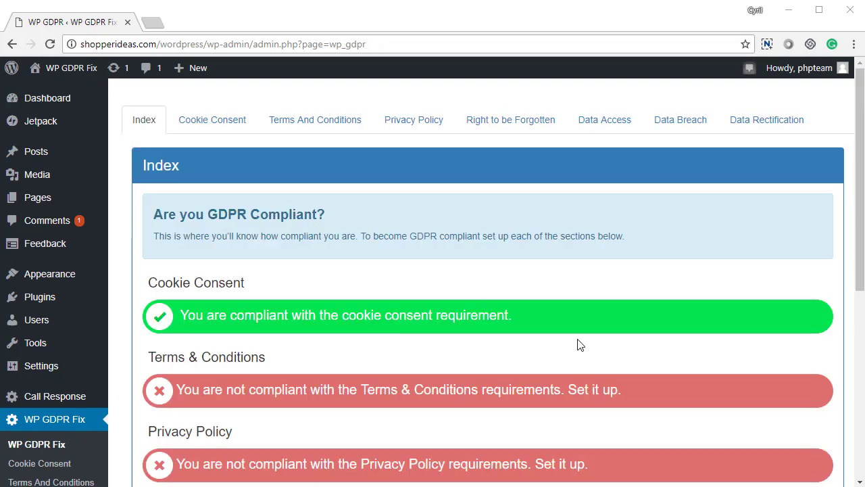
- Scroll the Index compliance checks, seeing Terms & Conditions and Privacy Policy flagged not compliant
{"action": "scroll", "coordinate": [578, 343], "scroll_direction": "down", "scroll_amount": 4}
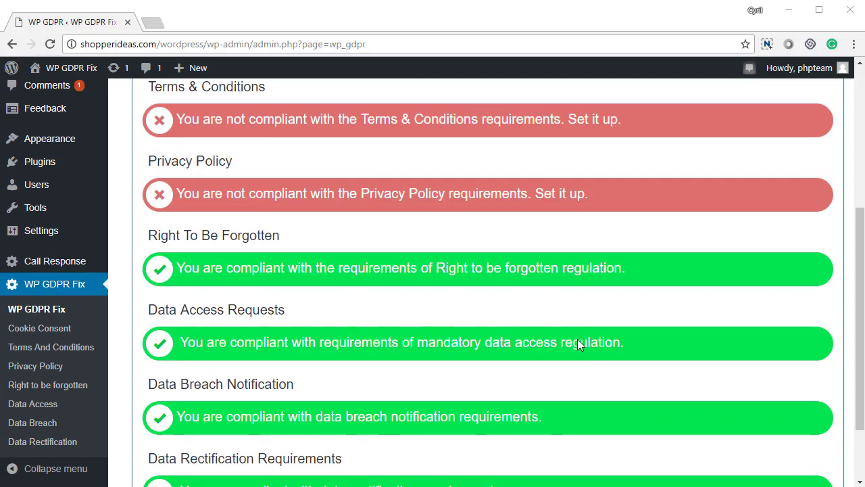
{"action": "scroll", "coordinate": [577, 344], "scroll_direction": "down", "scroll_amount": 2}
{"action": "scroll", "coordinate": [572, 359], "scroll_direction": "up", "scroll_amount": 5}
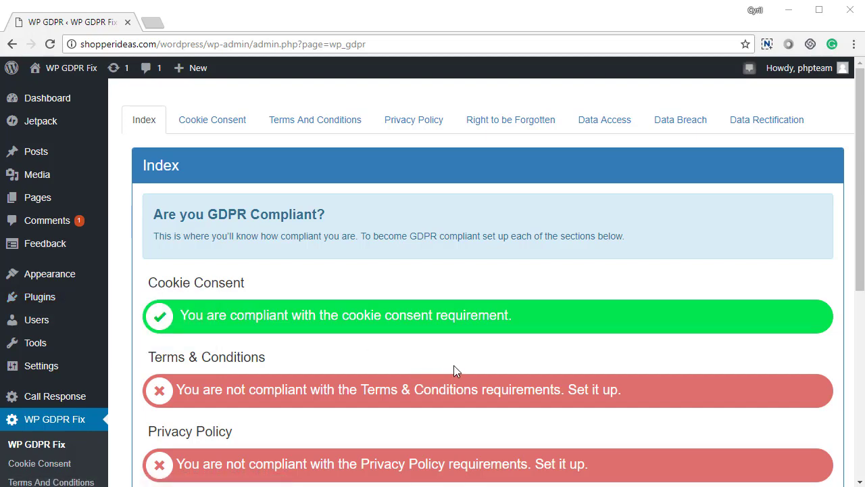
{"action": "scroll", "coordinate": [249, 378], "scroll_direction": "down", "scroll_amount": 3}
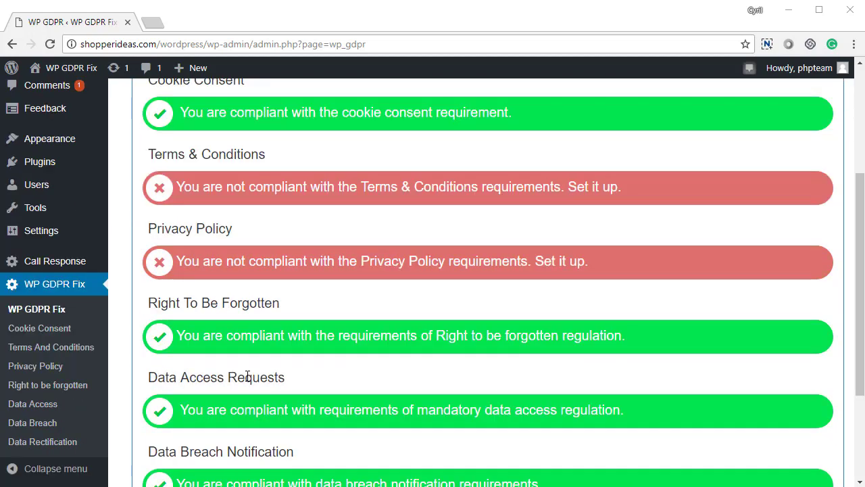